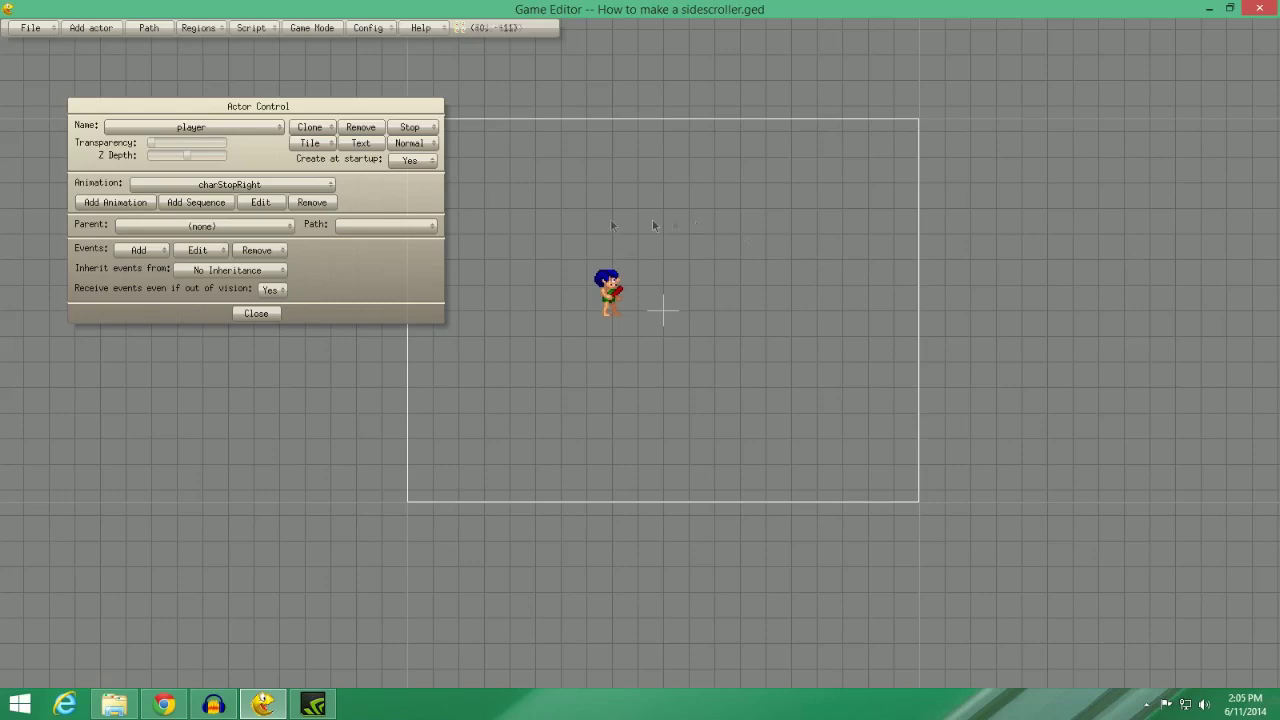
Add a Normal actor named Tiles and load the tiles1 image as its animation.
left_click(100, 28)
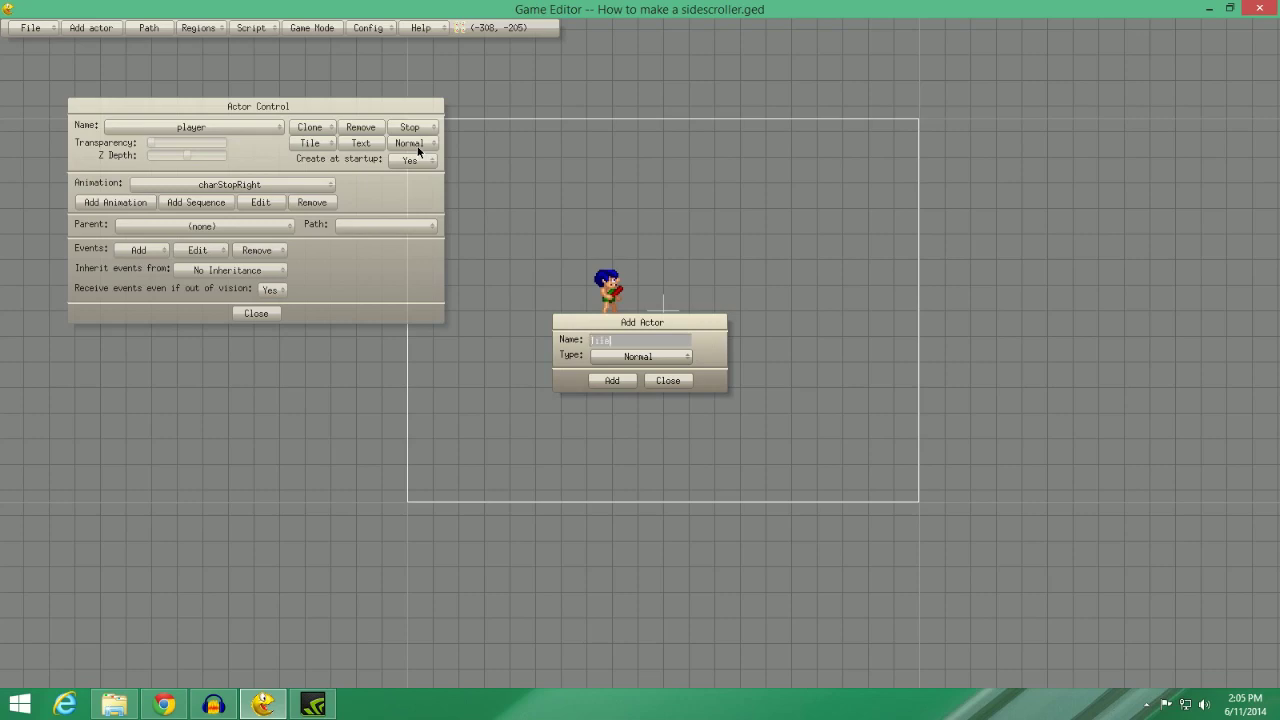
key("Return")
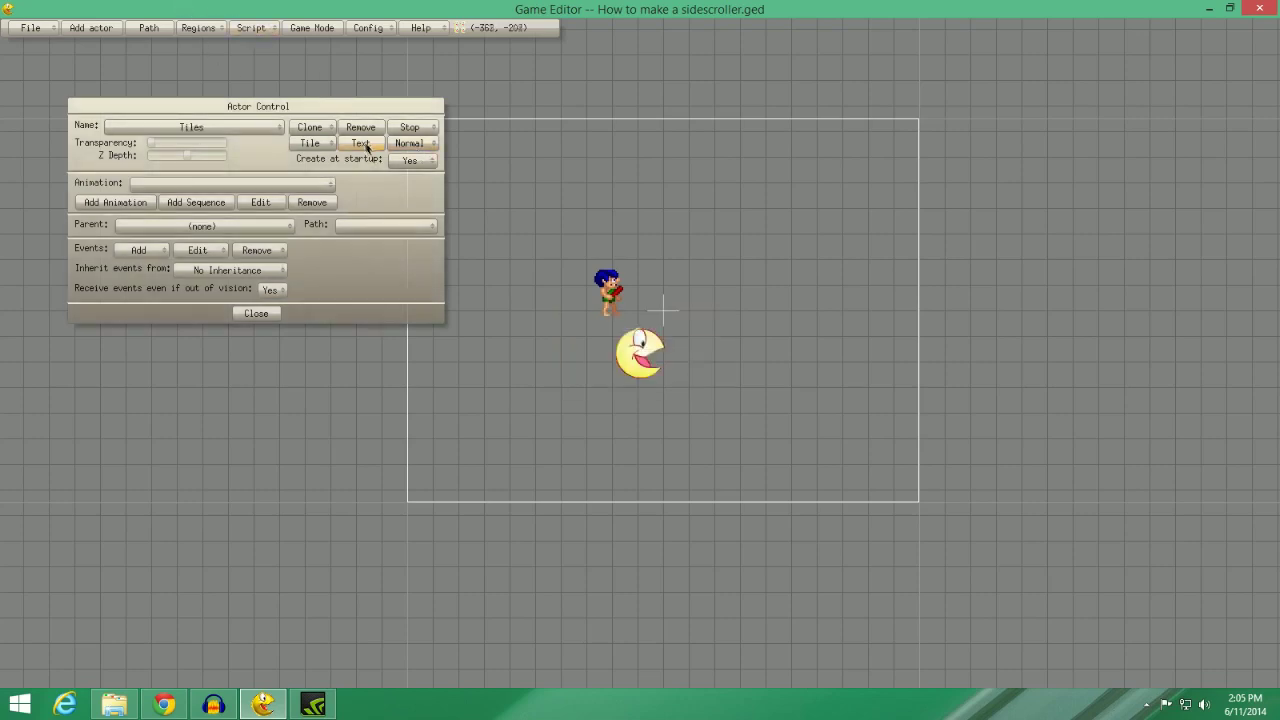
left_click(134, 205)
left_click(540, 324)
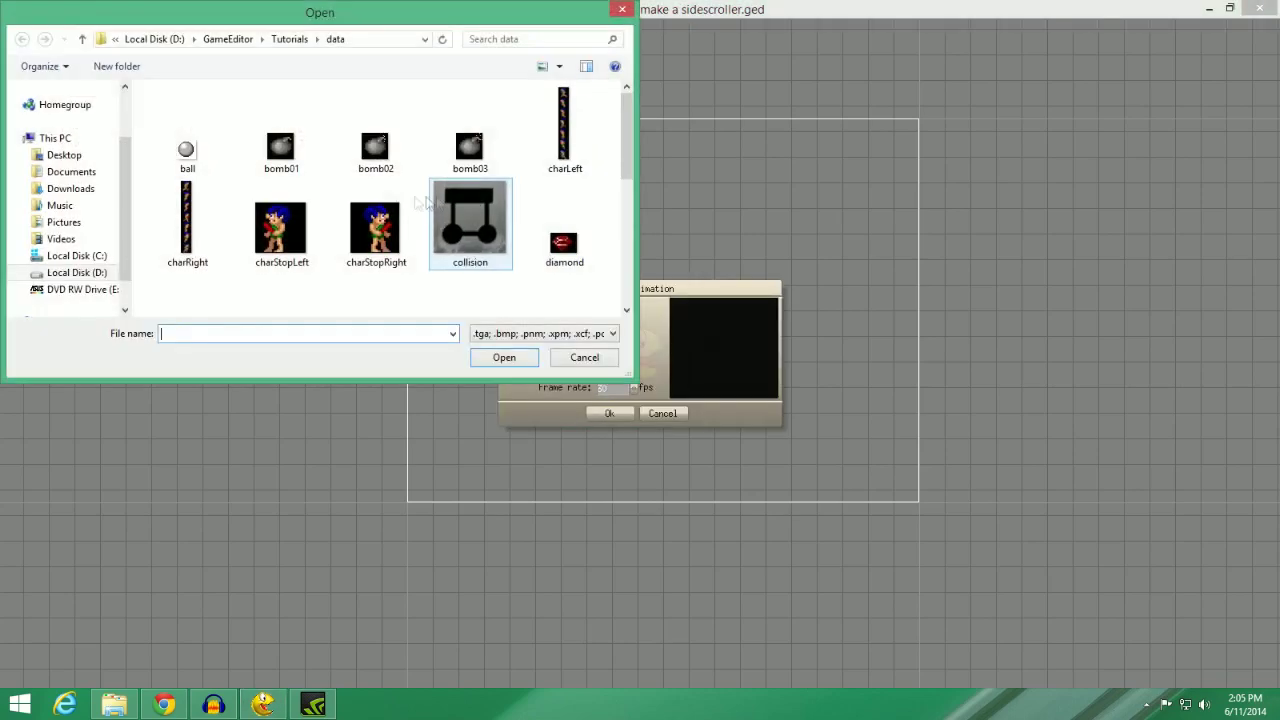
left_click(386, 228)
scroll(410, 238, "down", 5)
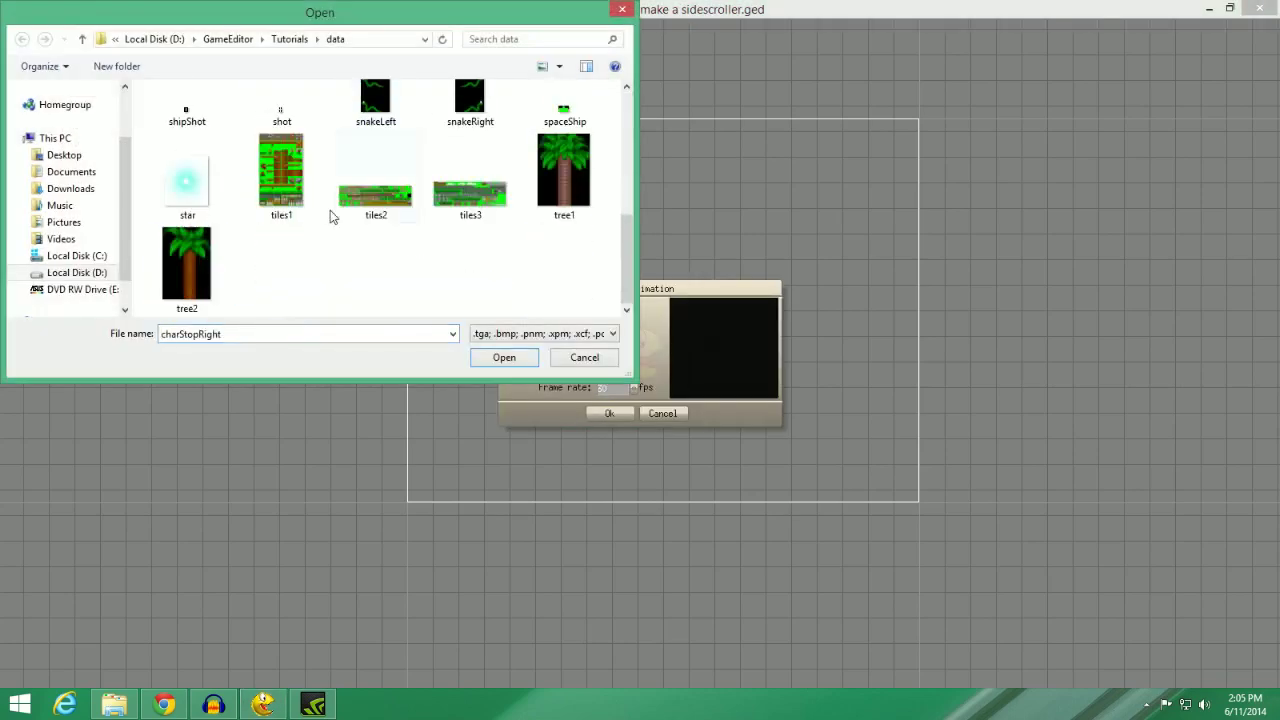
double_click(286, 194)
left_click(583, 323)
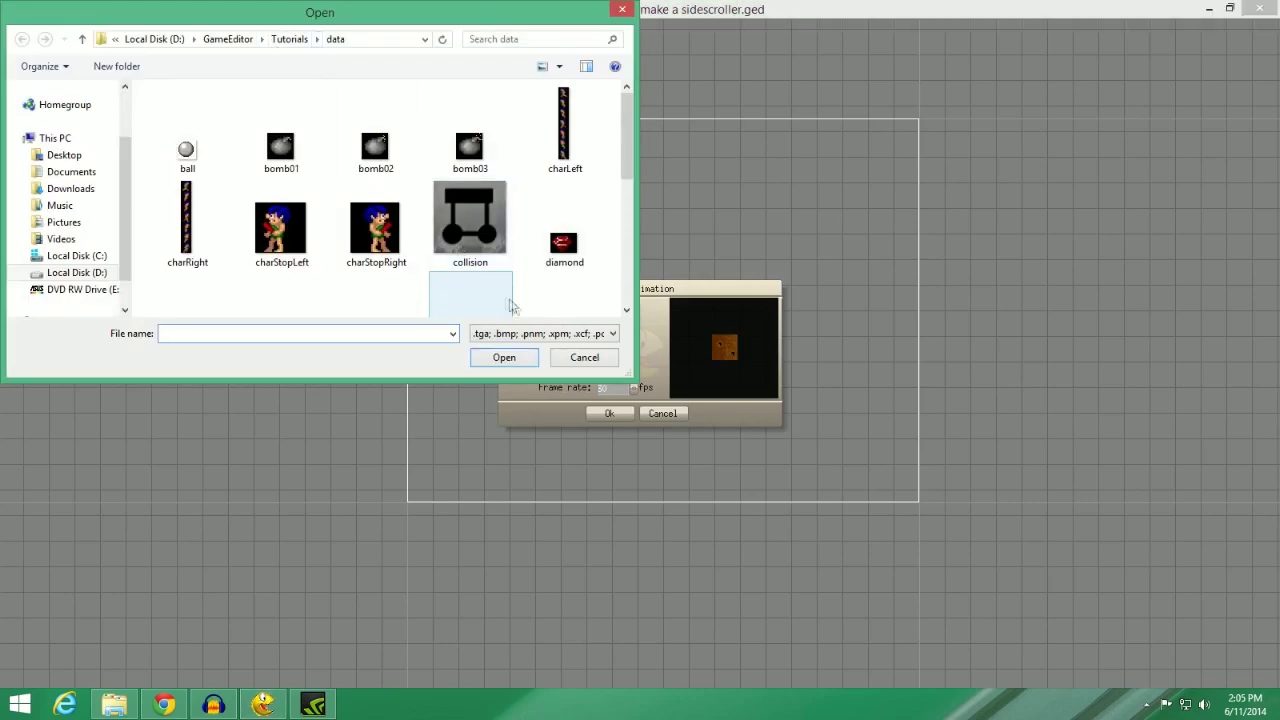
left_click(584, 357)
left_click(612, 413)
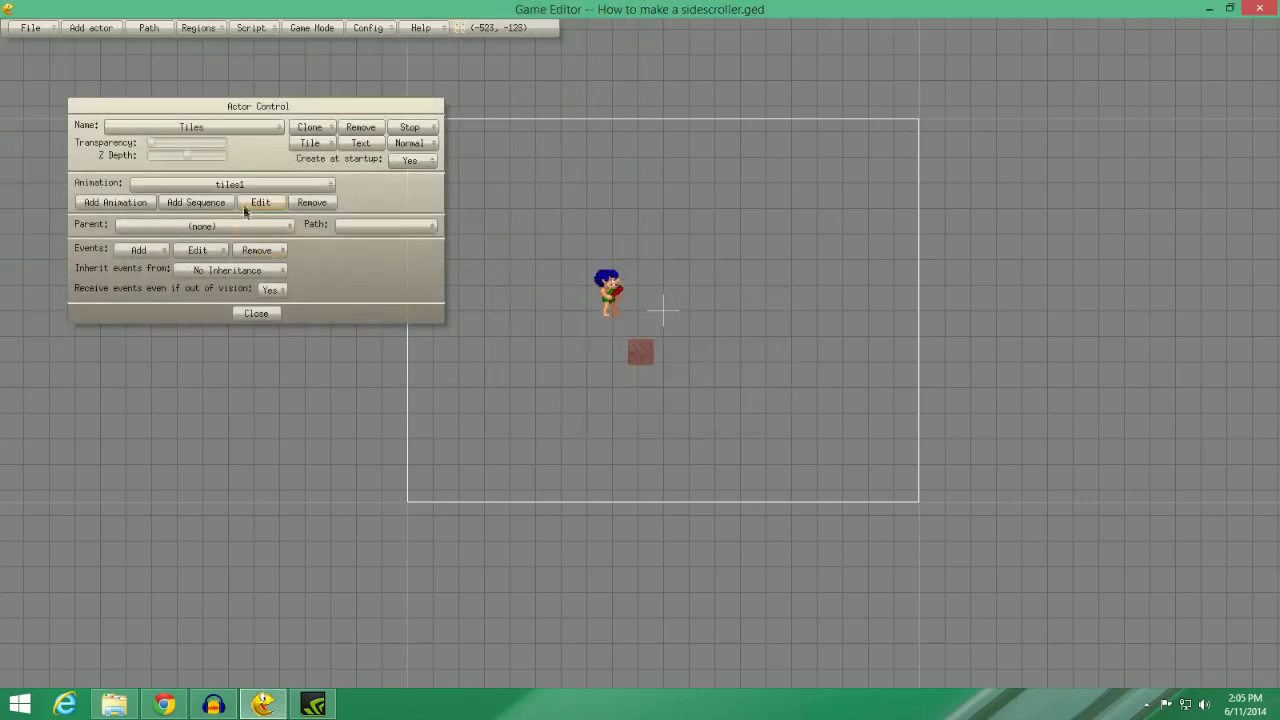
Start single-tile drawing for the Tiles actor with the tiles1 animation and random tile set to No.
left_click(312, 146)
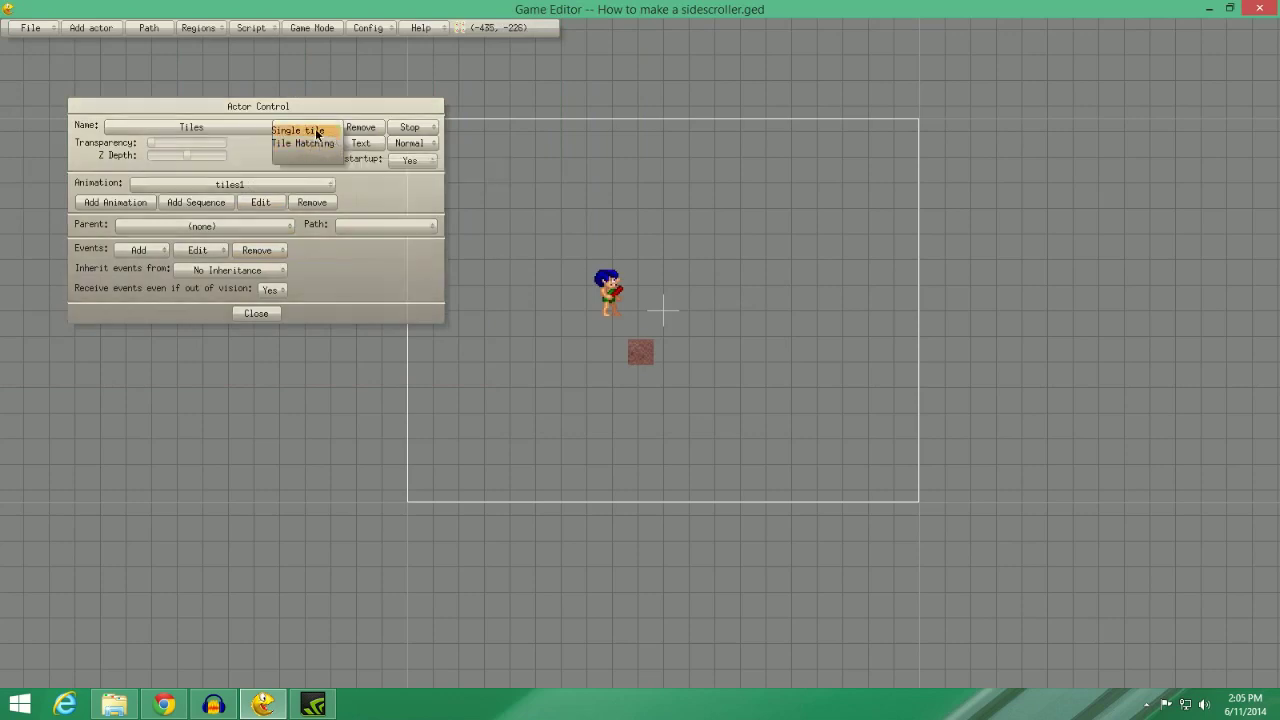
left_click(316, 131)
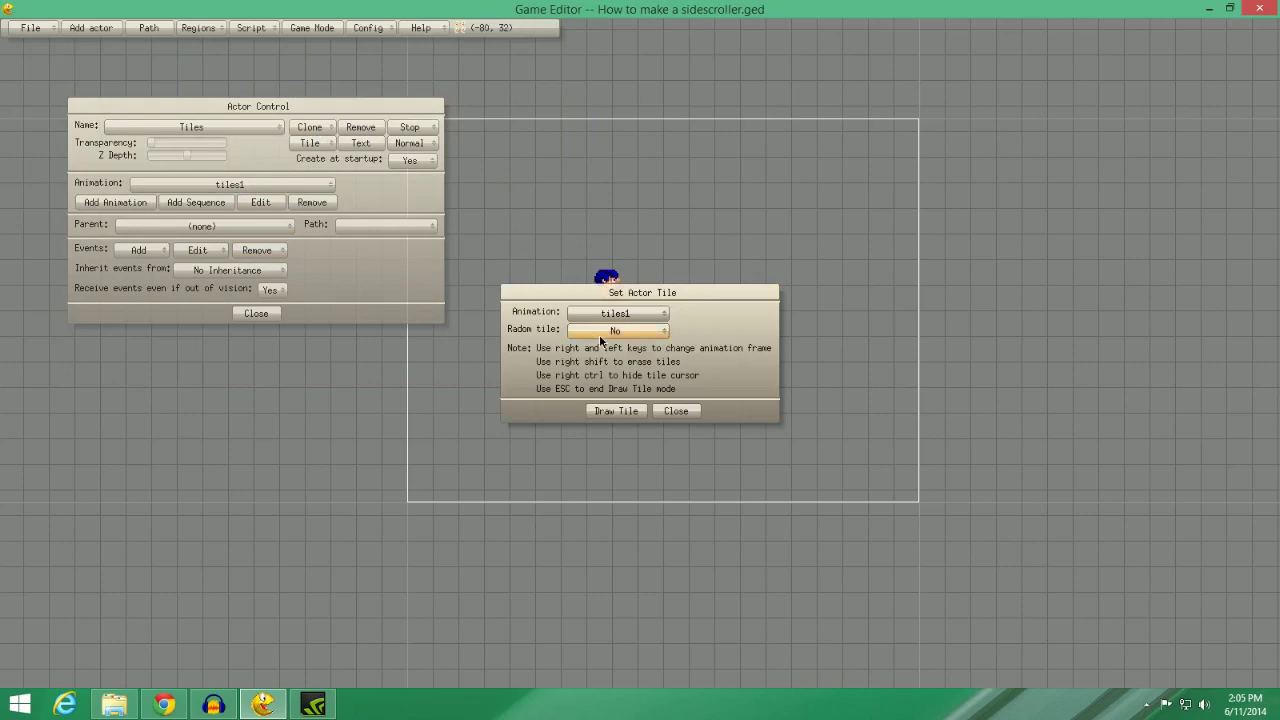
left_click(642, 337)
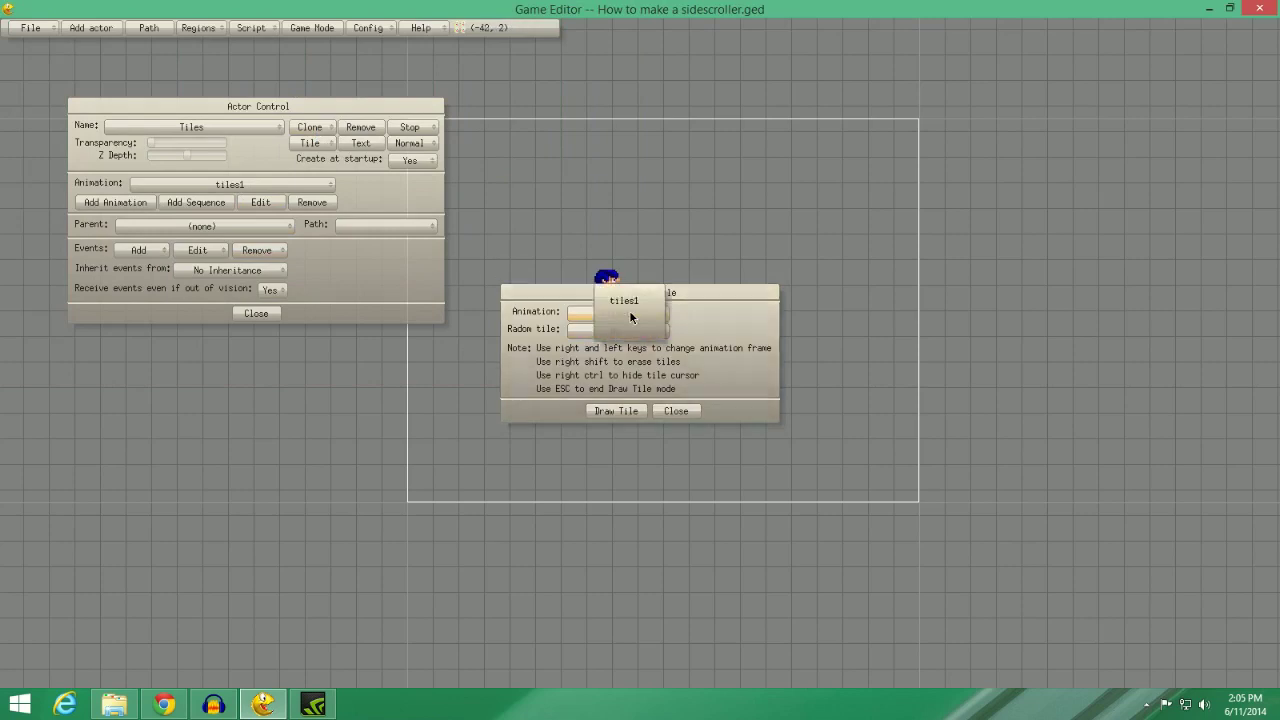
left_click(614, 298)
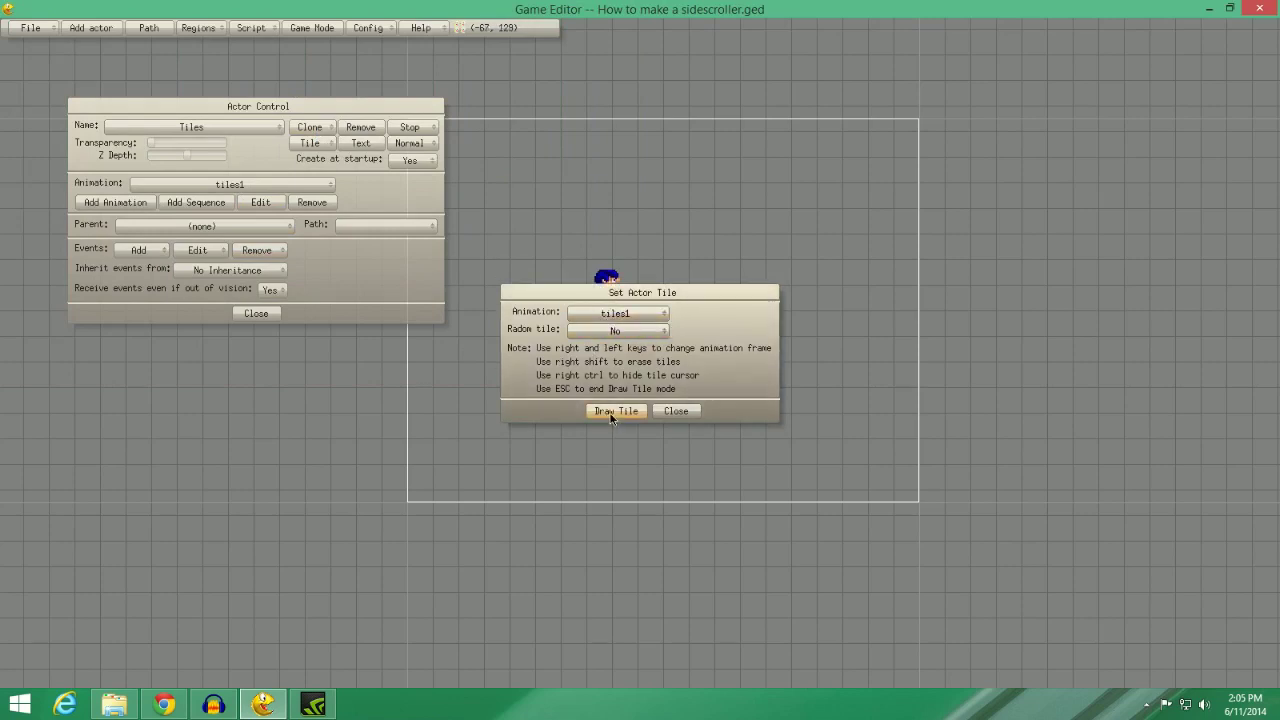
left_click(612, 414)
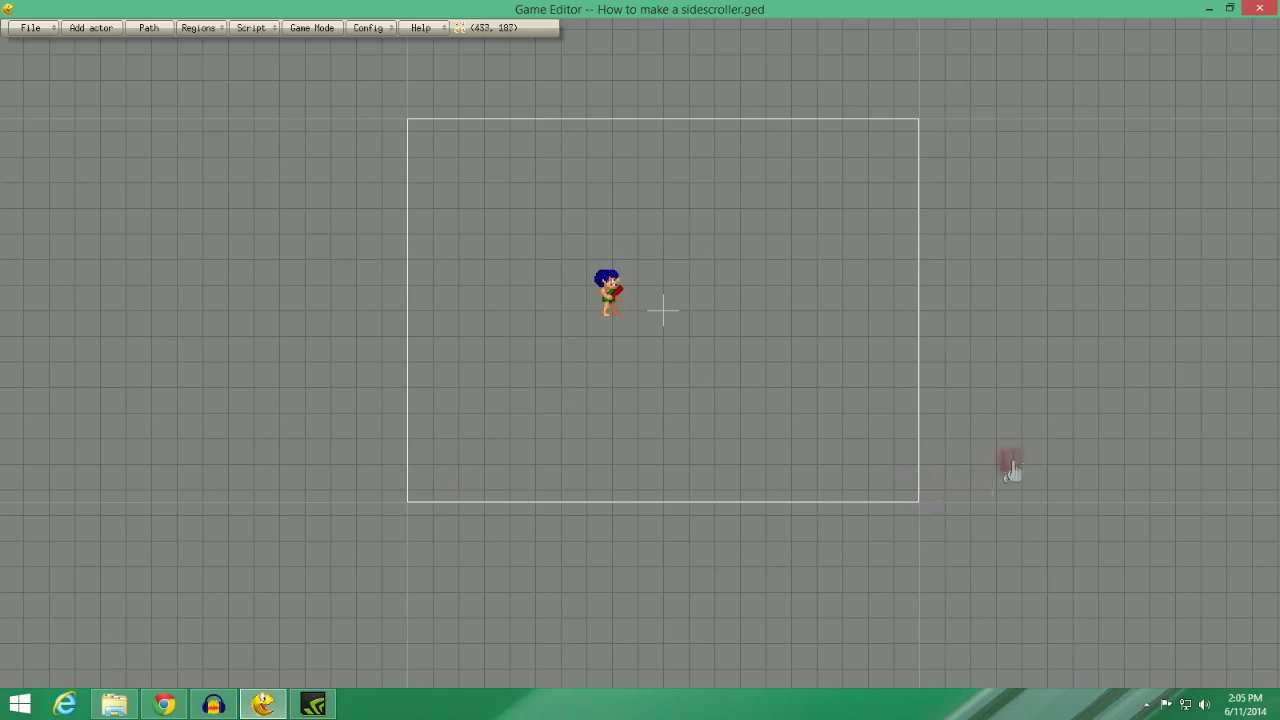
Draw a ground two tiles high and 20 tiles wide, with a raised block five tiles wide on its upper edge.
left_click_drag(1012, 463, 642, 353)
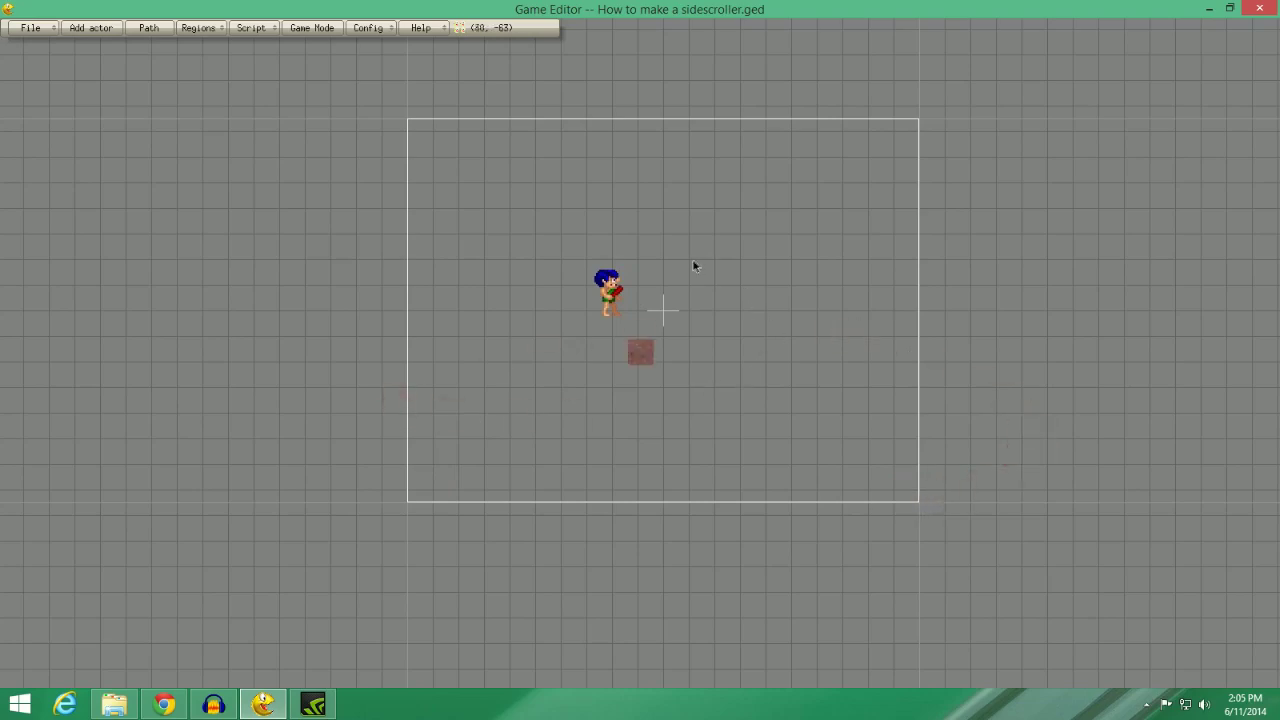
left_click_drag(786, 277, 471, 274)
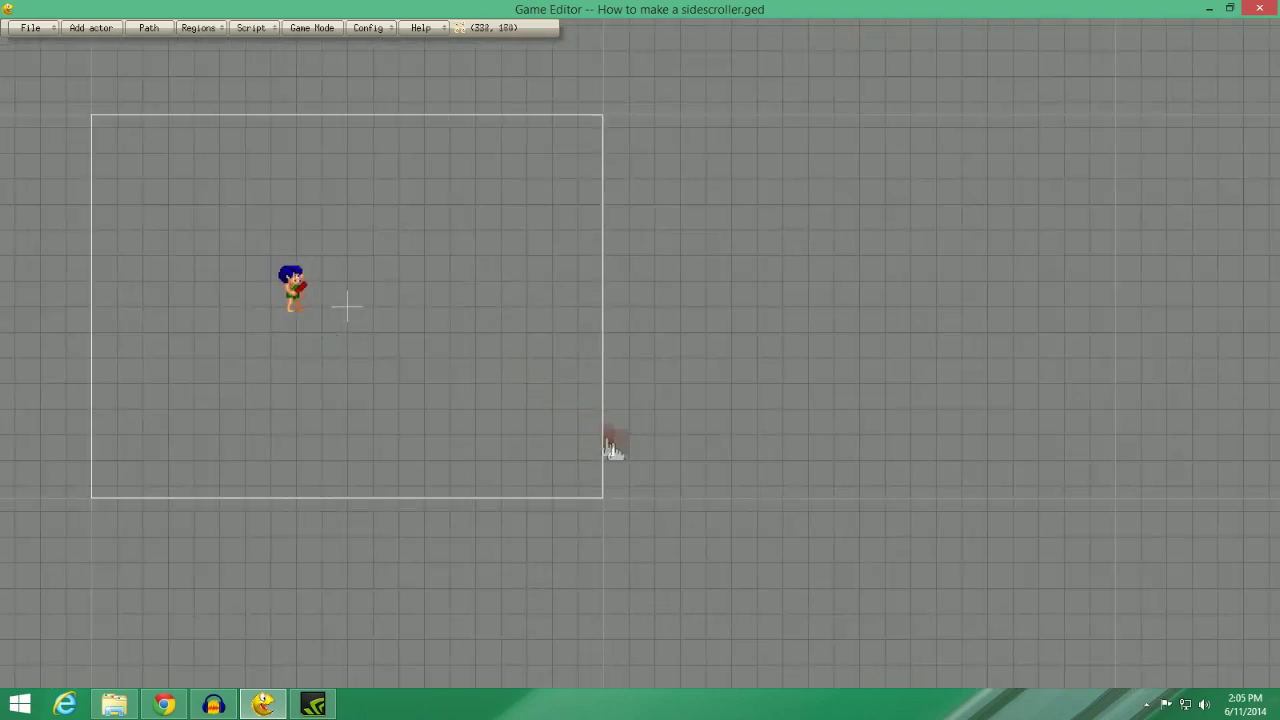
left_click(617, 488)
mouse_move(615, 488)
left_mouse_down()
mouse_move(710, 490)
mouse_move(702, 440)
mouse_move(735, 421)
left_mouse_up()
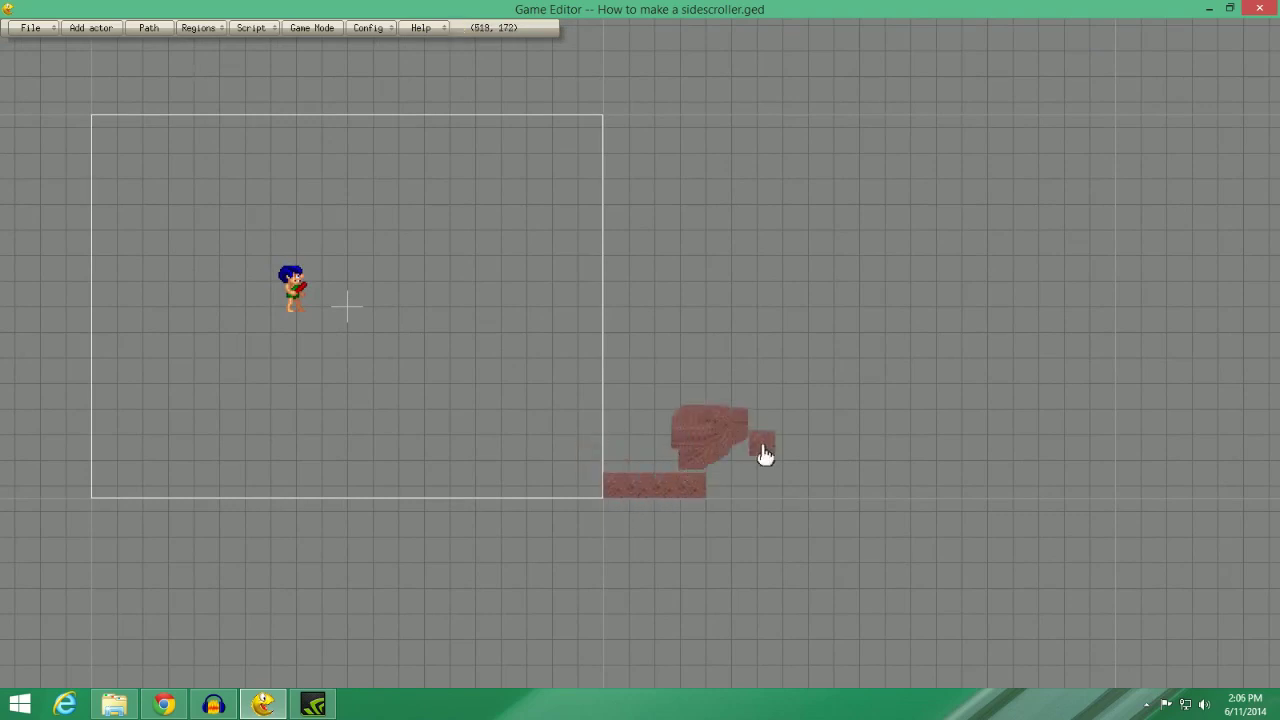
mouse_move(754, 434)
right_mouse_down()
mouse_move(691, 434)
mouse_move(709, 452)
mouse_move(695, 454)
right_mouse_up()
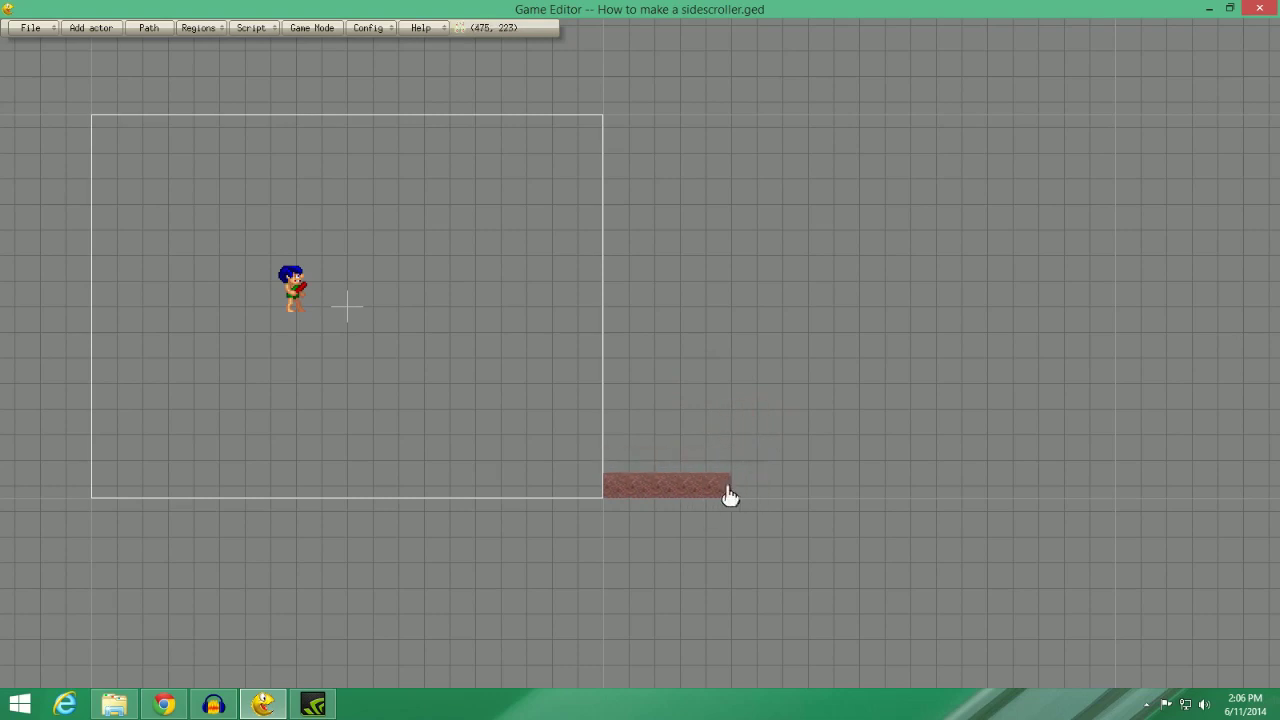
left_click_drag(723, 490, 1112, 488)
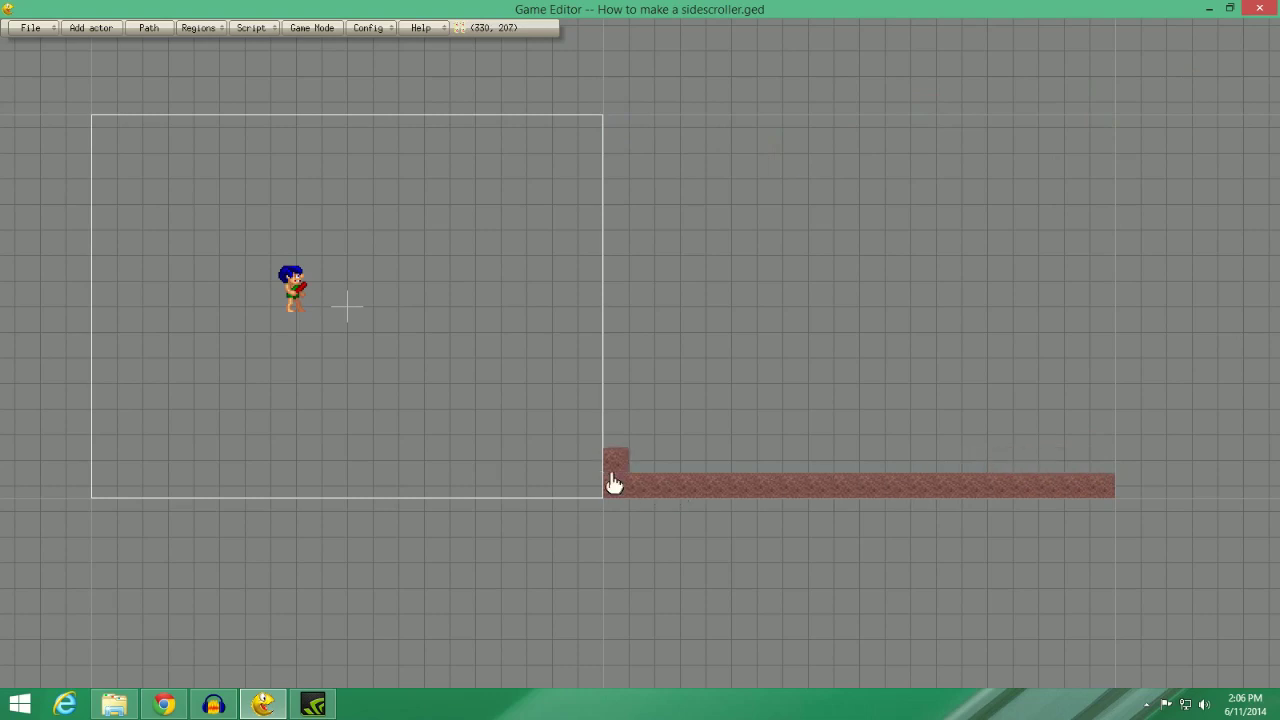
mouse_move(615, 463)
left_mouse_down()
mouse_move(905, 455)
mouse_move(1023, 437)
mouse_move(931, 454)
mouse_move(1090, 456)
left_mouse_up()
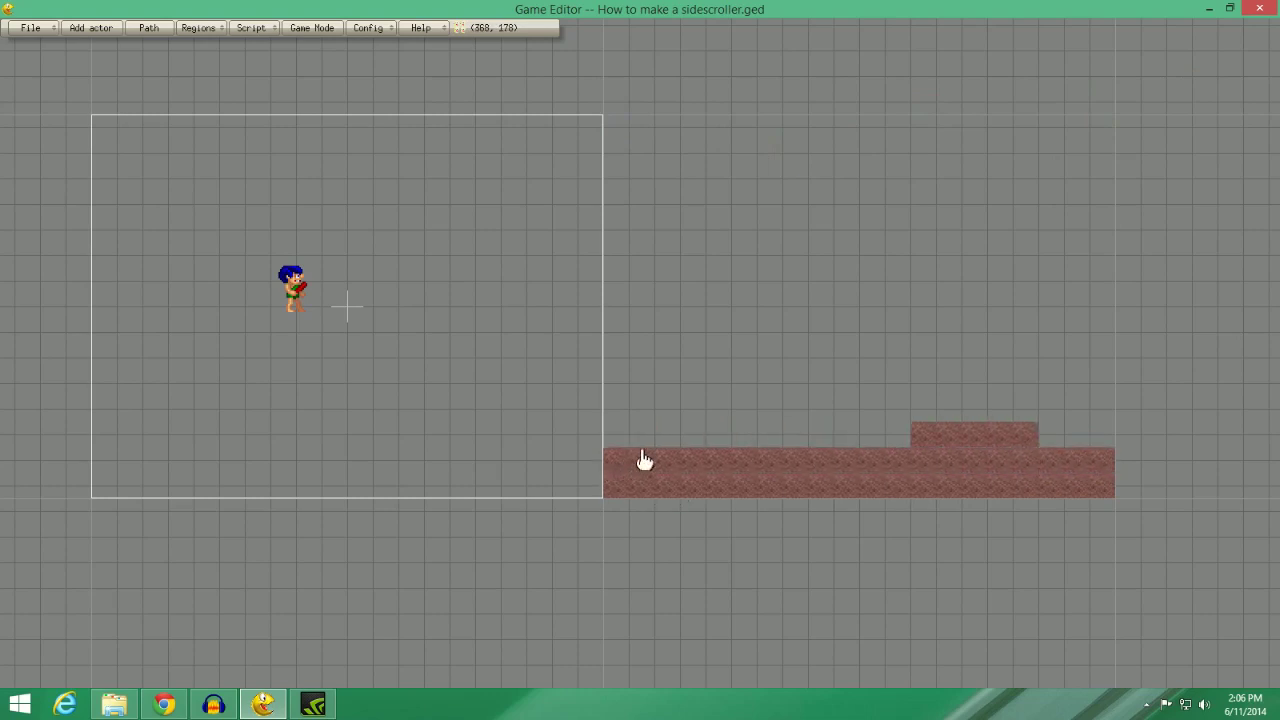
Move the tile ground into the white view frame so it lines up with the frame's lower corners.
scroll(668, 437, "down", 3)
scroll(648, 438, "down", 1)
left_click(625, 441)
left_click(643, 441)
right_click_drag(657, 446, 615, 441)
left_click(640, 446)
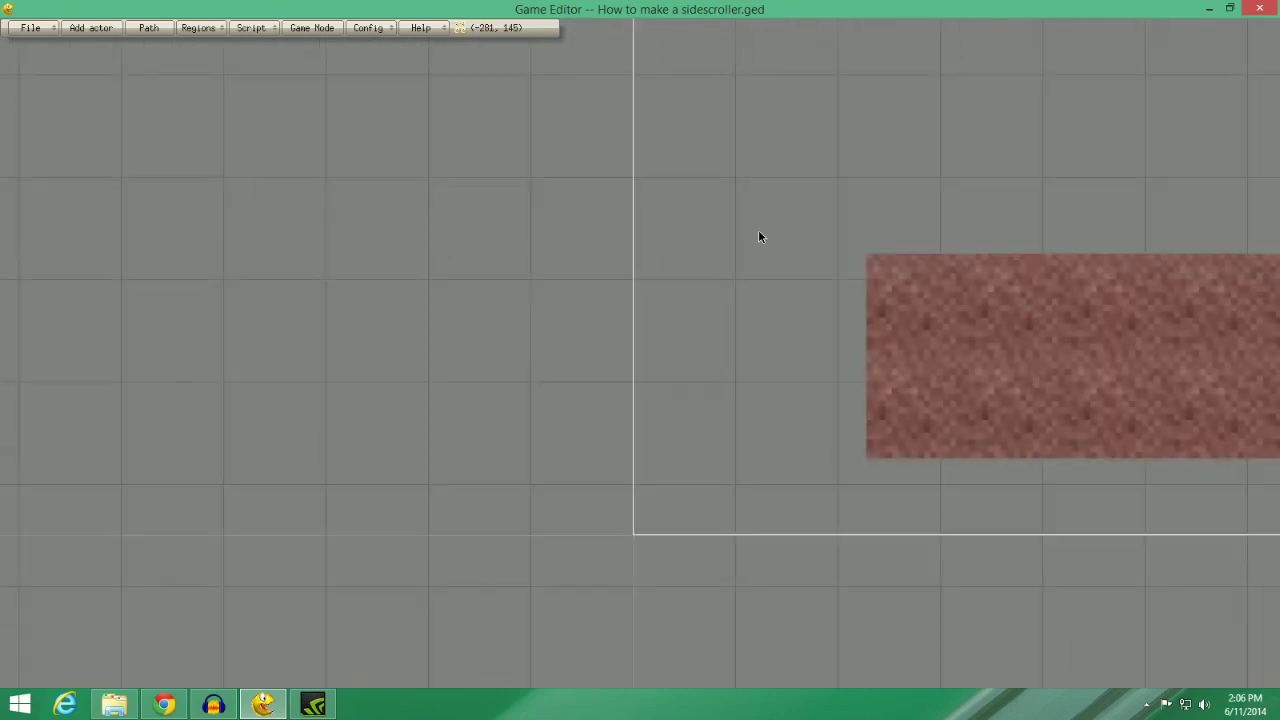
left_click_drag(945, 341, 720, 417)
left_click_drag(738, 295, 849, 160)
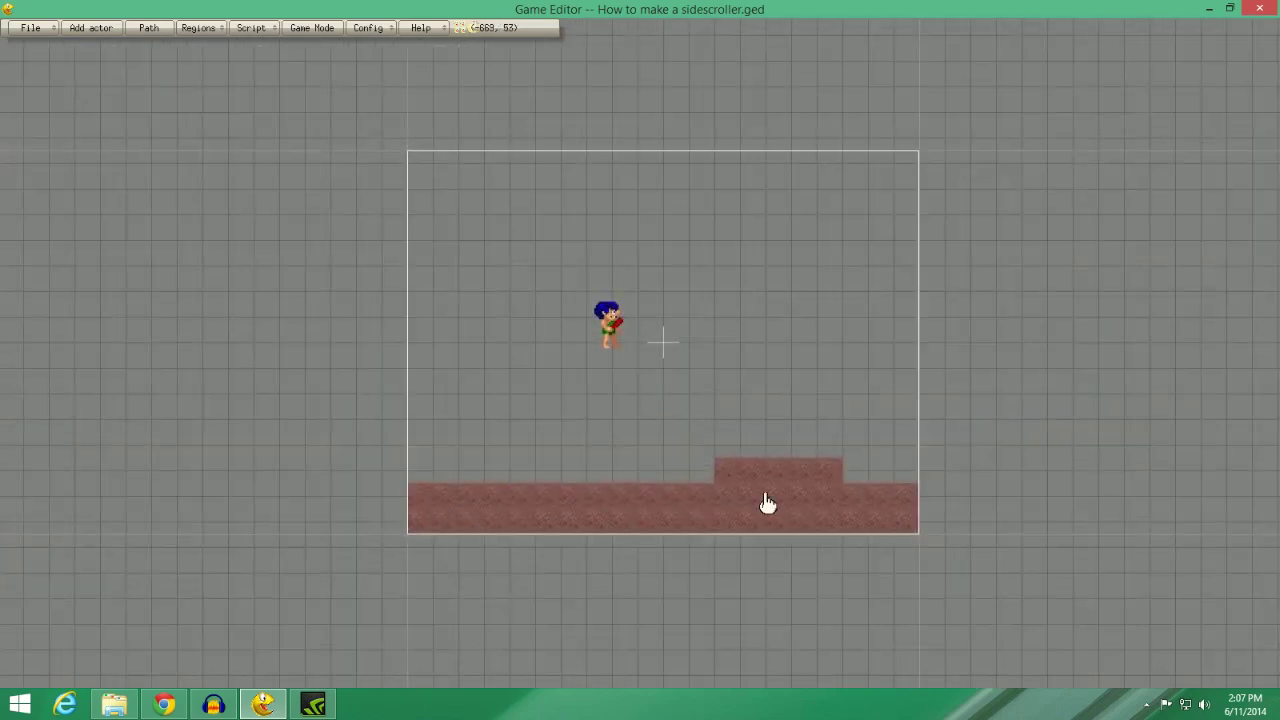
Open the player's actor settings and add a Draw Actor event.
right_click(767, 503)
right_click(611, 320)
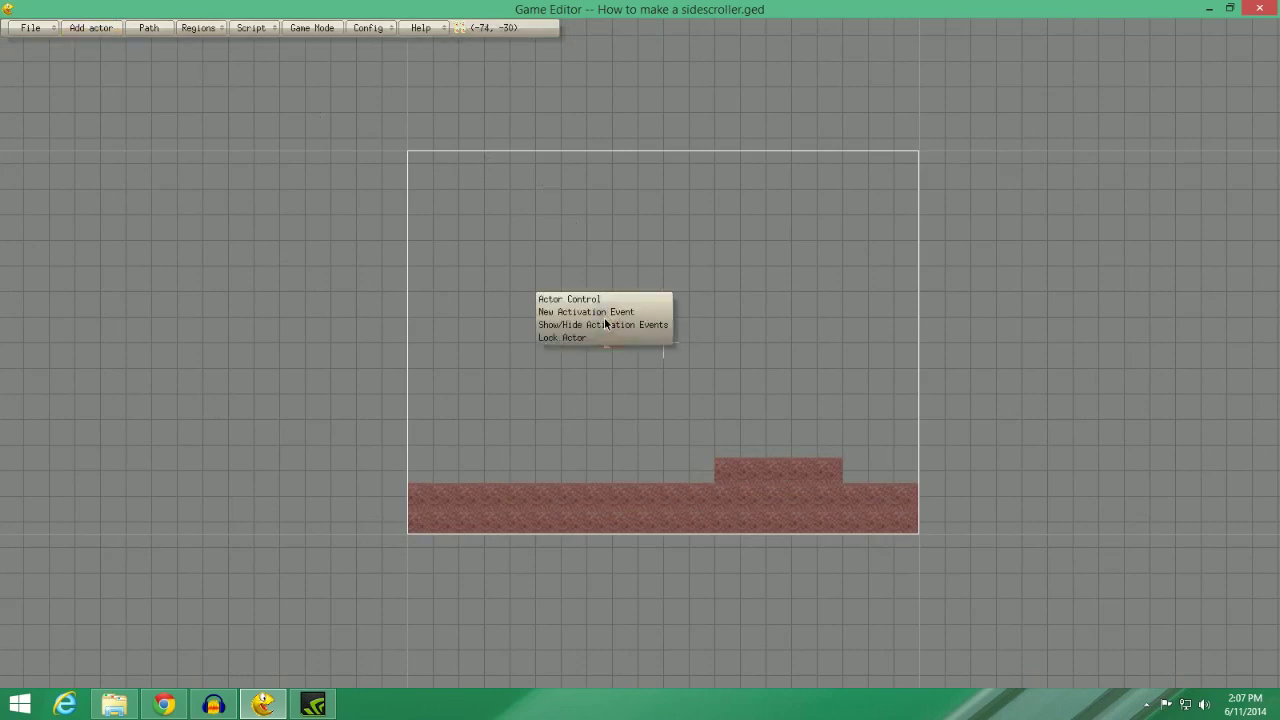
left_click(606, 300)
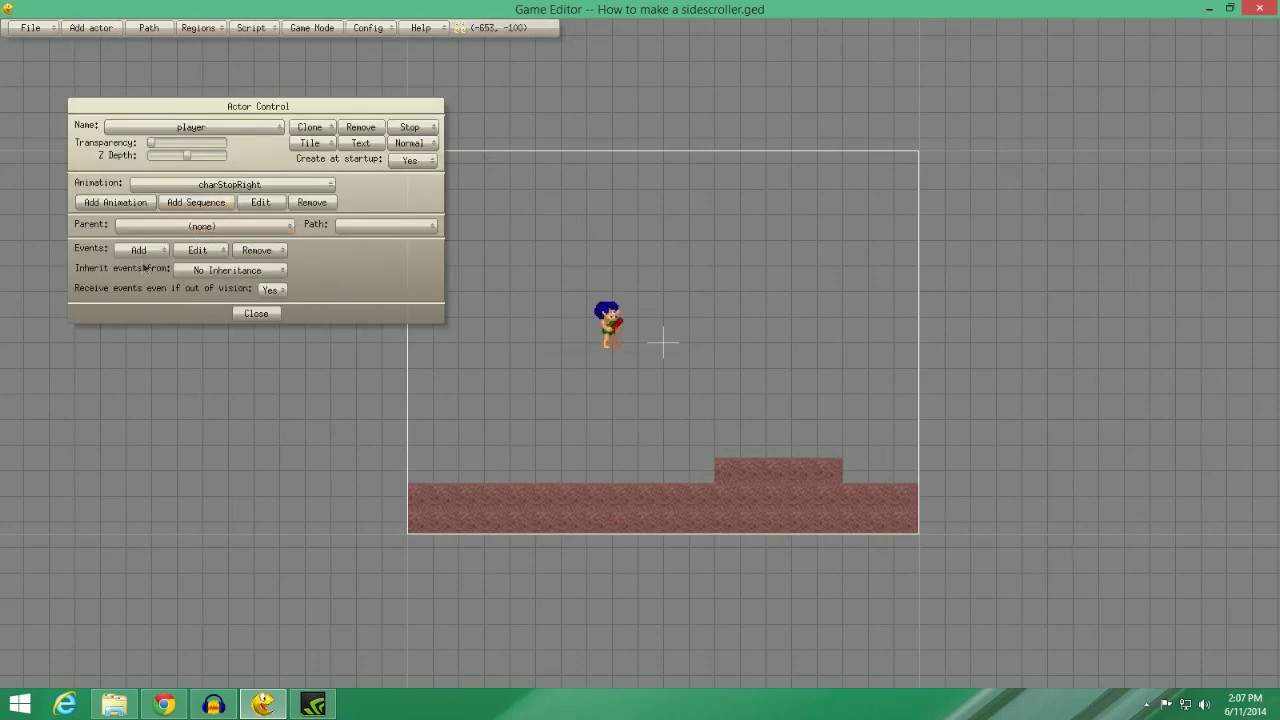
left_click(183, 249)
left_click(136, 251)
left_click(137, 252)
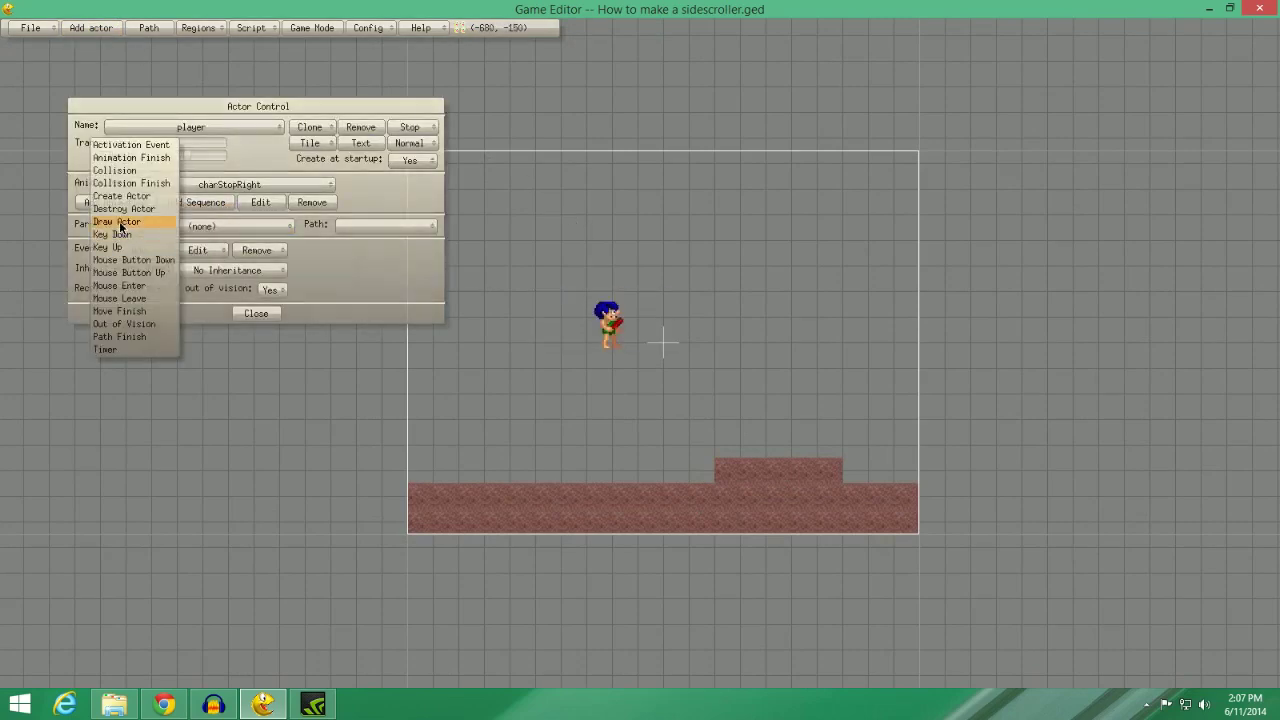
left_click(140, 254)
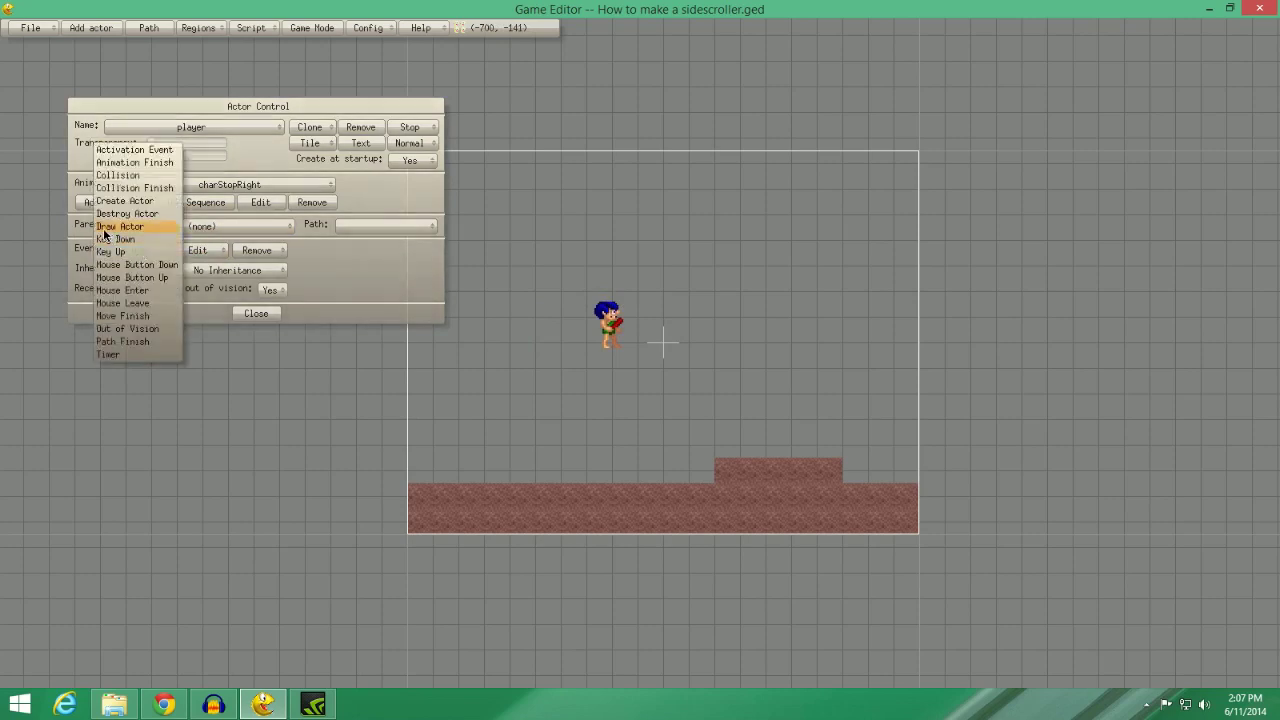
left_click(118, 226)
Attach a Script Editor action with the code yvelocity+=.5 to the player's Draw Actor event.
left_click(597, 372)
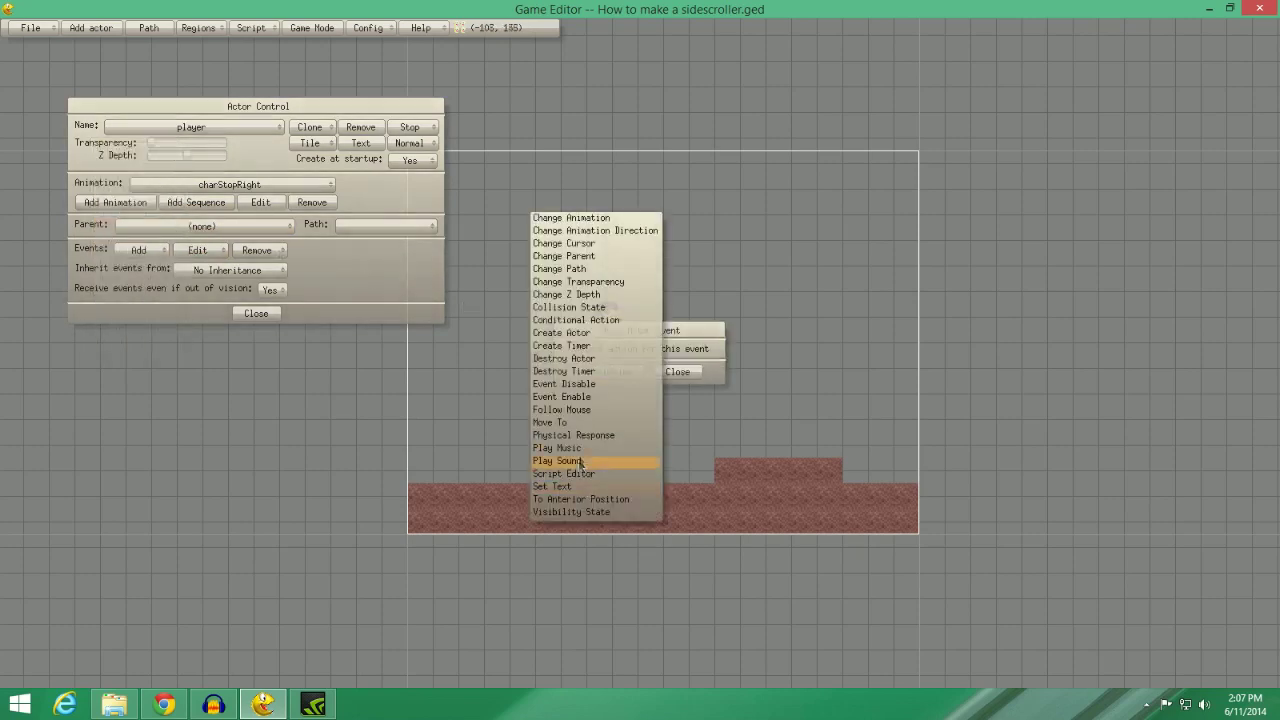
left_click(580, 472)
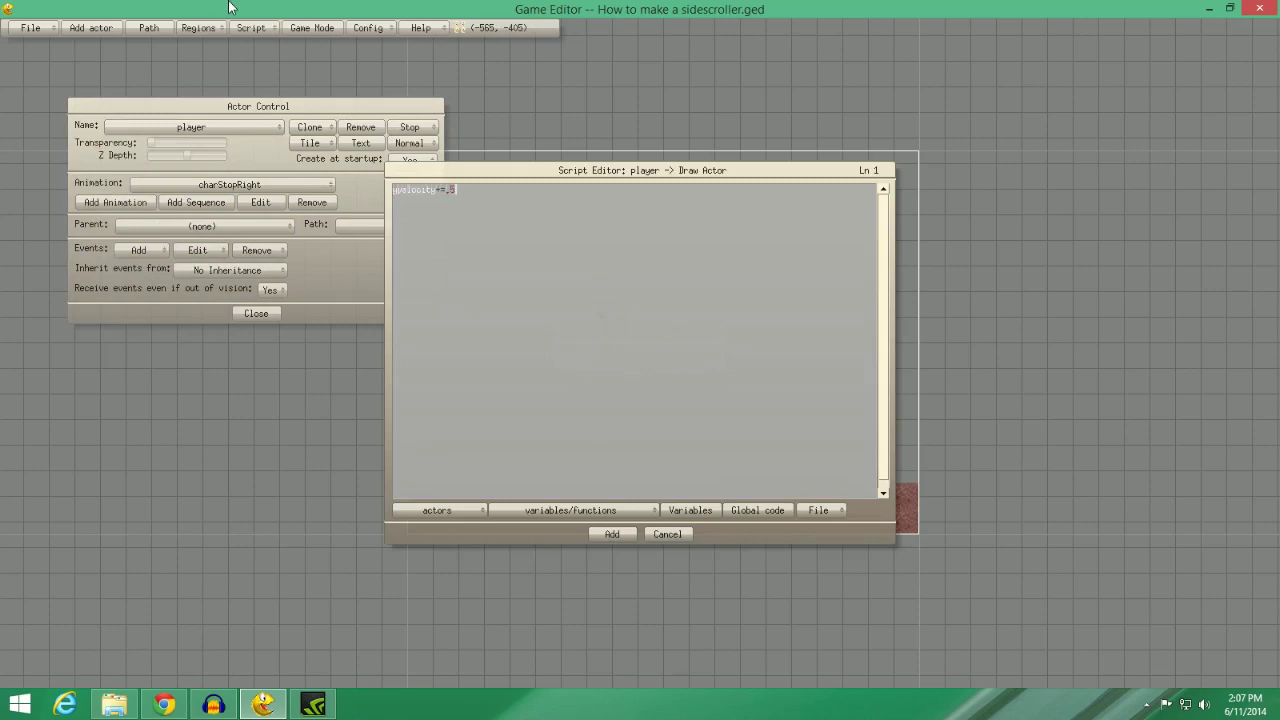
left_click(628, 534)
left_click(626, 523)
left_click(685, 382)
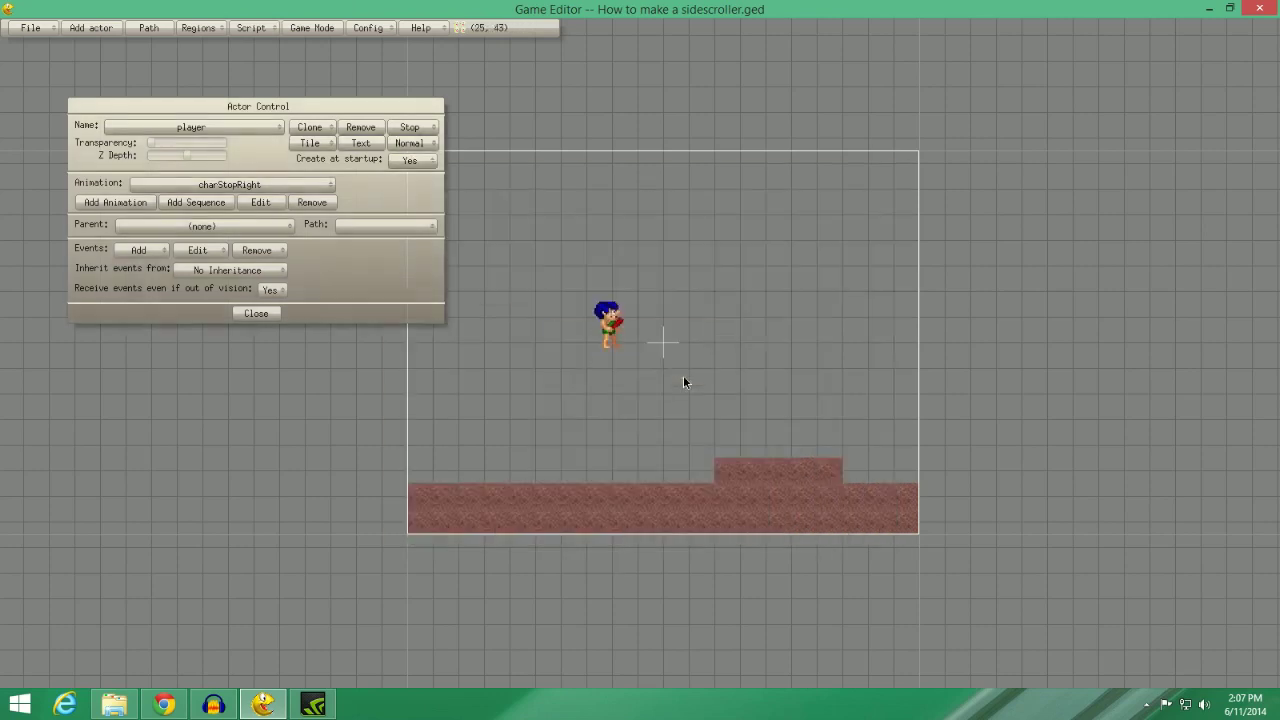
Test-run the game to check the player's gravity, and review the player's Draw Actor script.
left_click(317, 28)
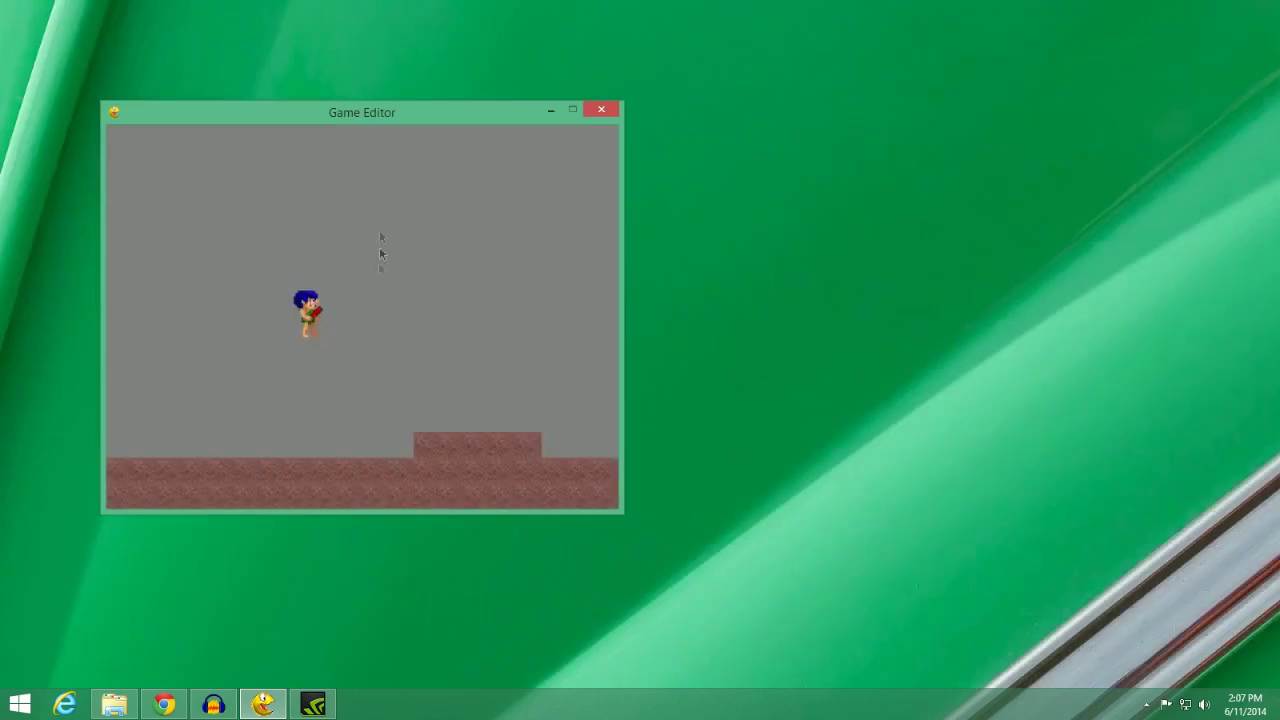
key("Escape")
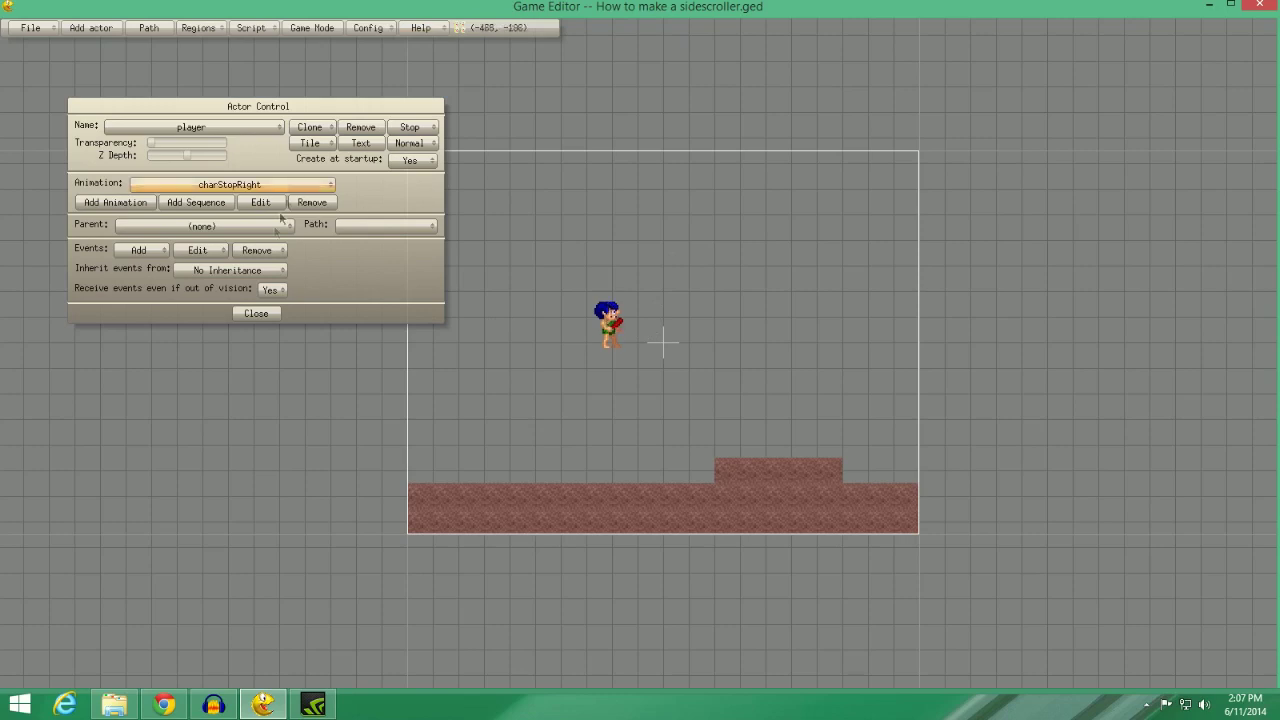
left_click(192, 250)
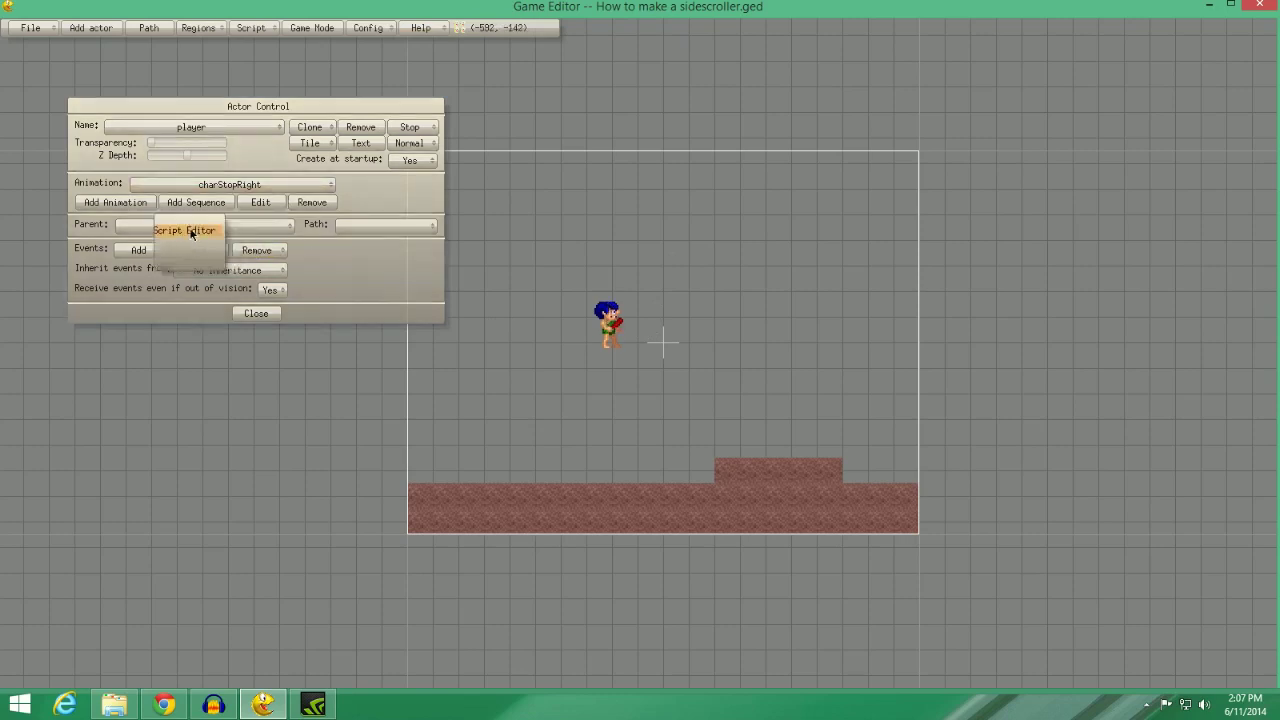
left_click(194, 241)
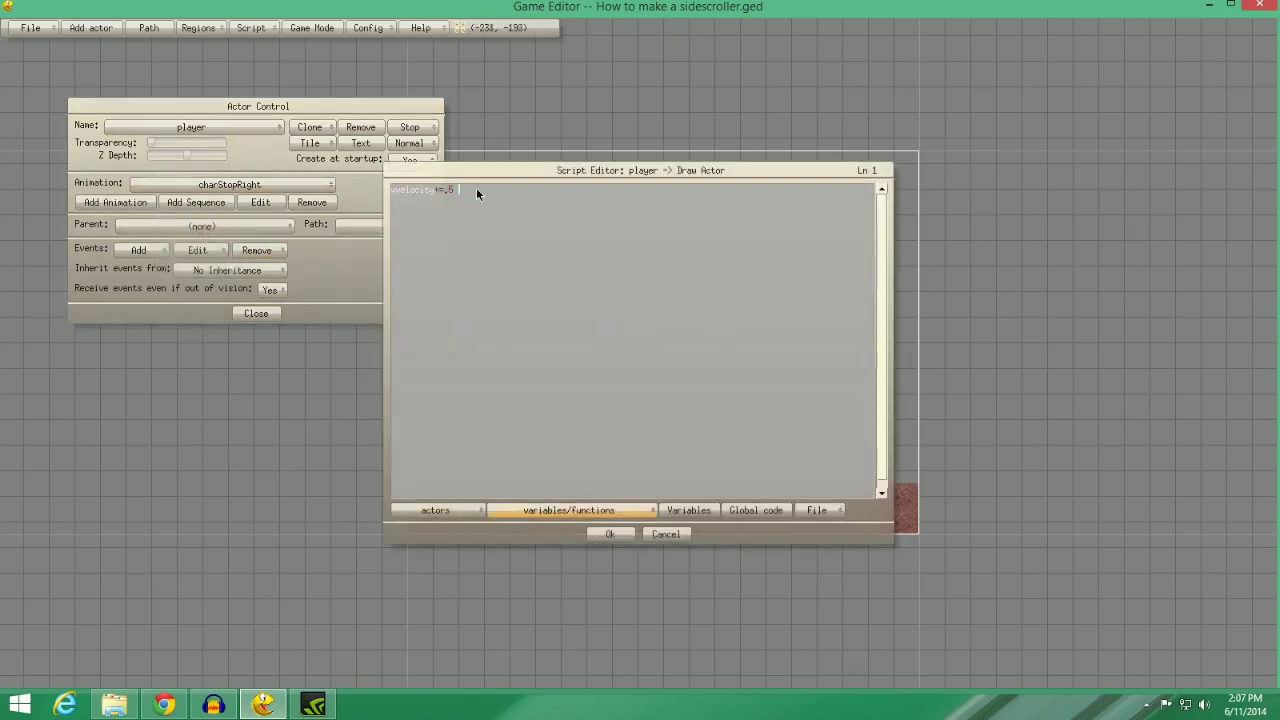
left_click(665, 538)
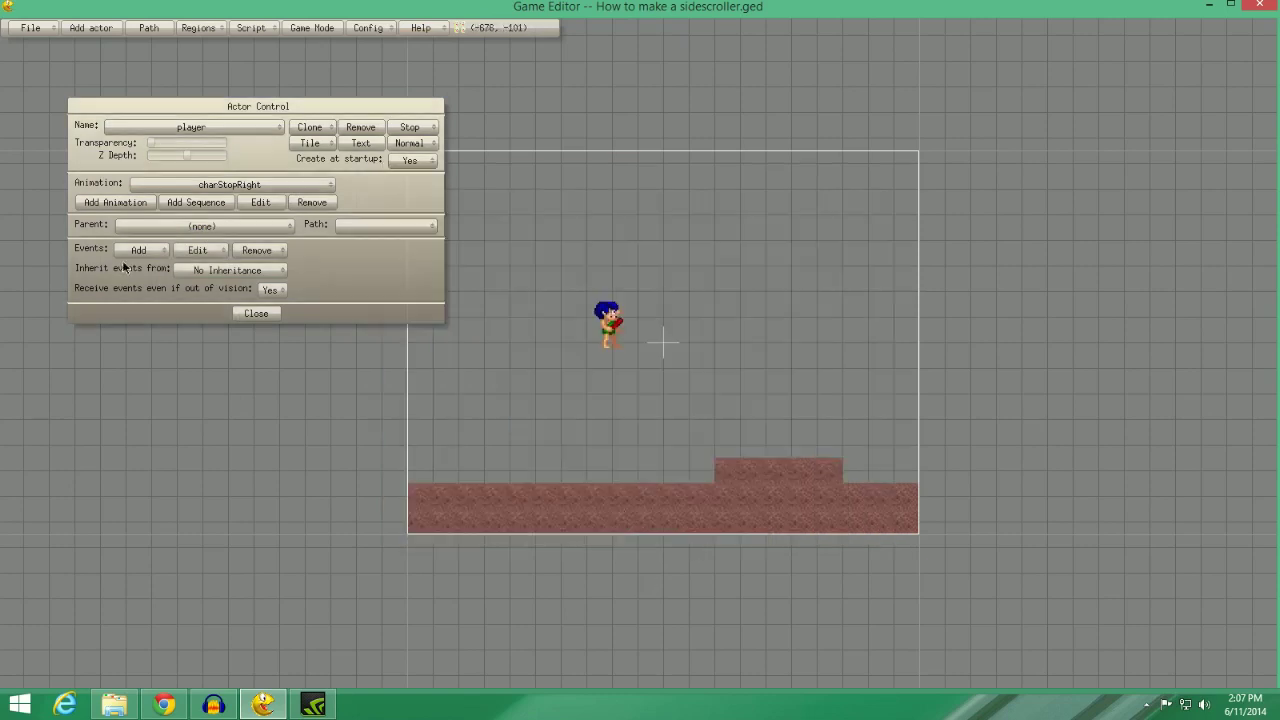
Add a Collision event to the player for the Top Side of Tiles, repeating while the actor is colliding.
left_click(197, 250)
left_click(138, 250)
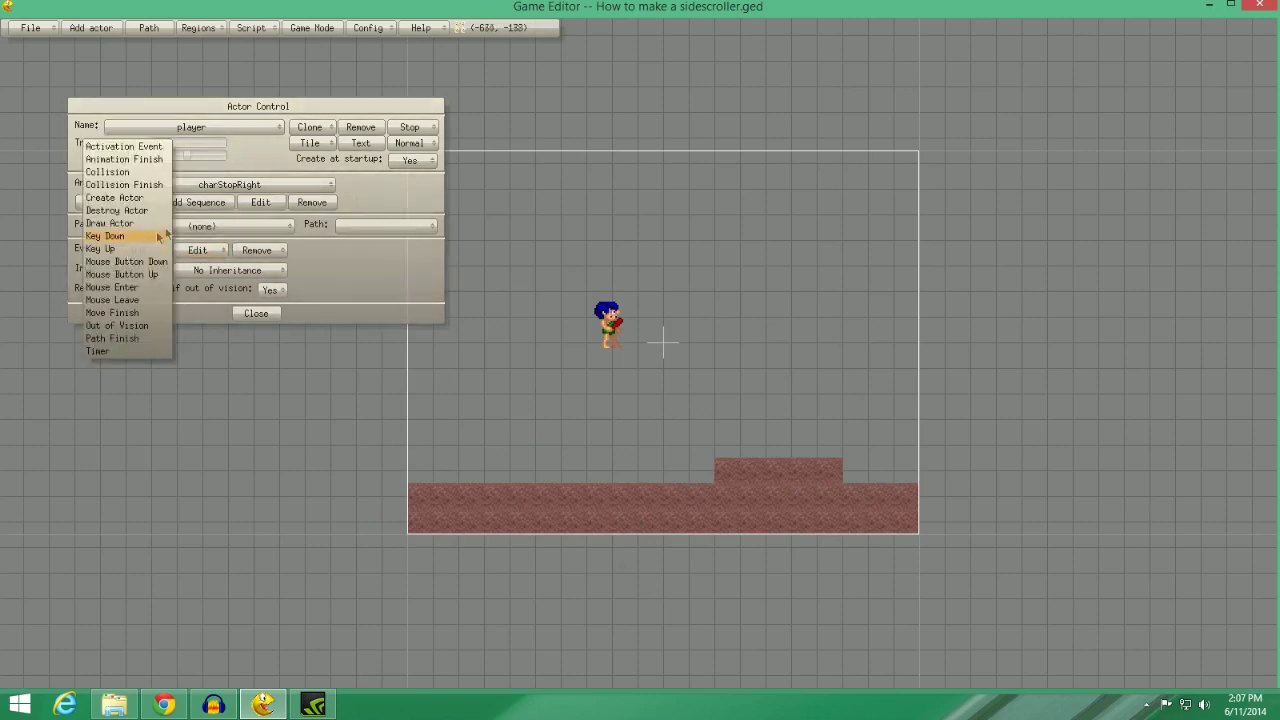
left_click(108, 172)
left_click(661, 328)
left_click(672, 307)
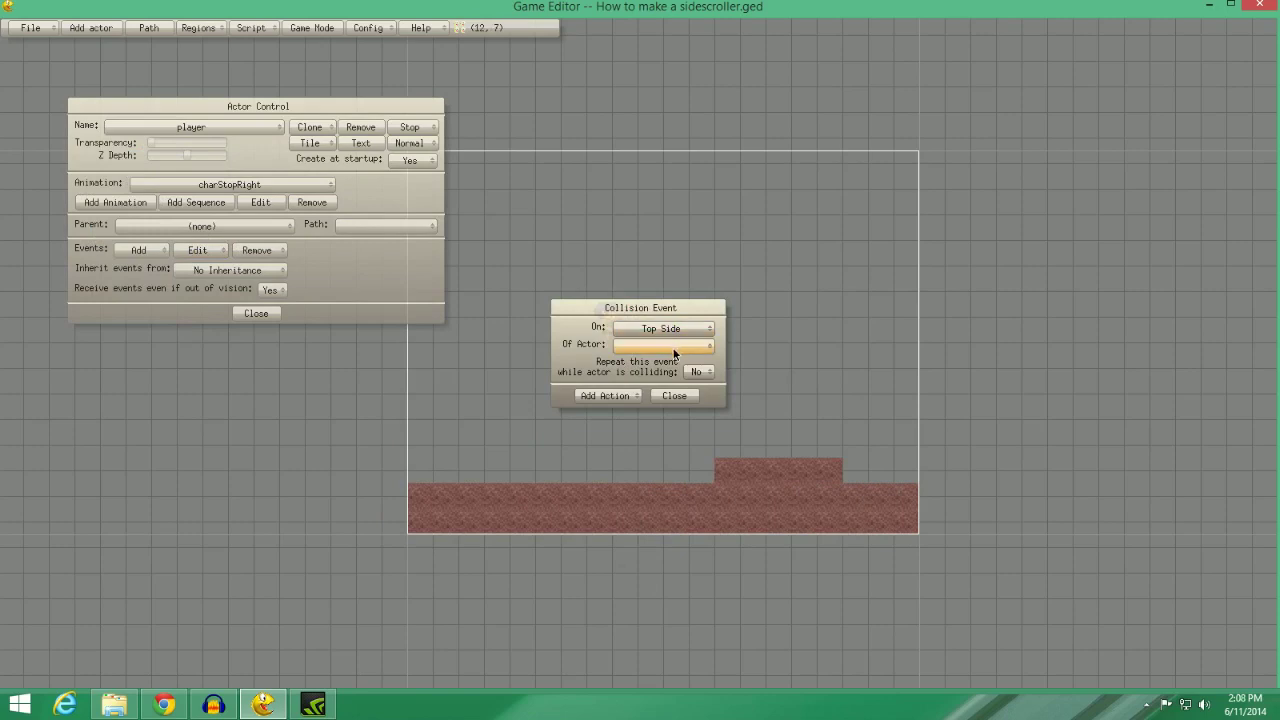
left_click(672, 345)
left_click(660, 355)
left_click(696, 371)
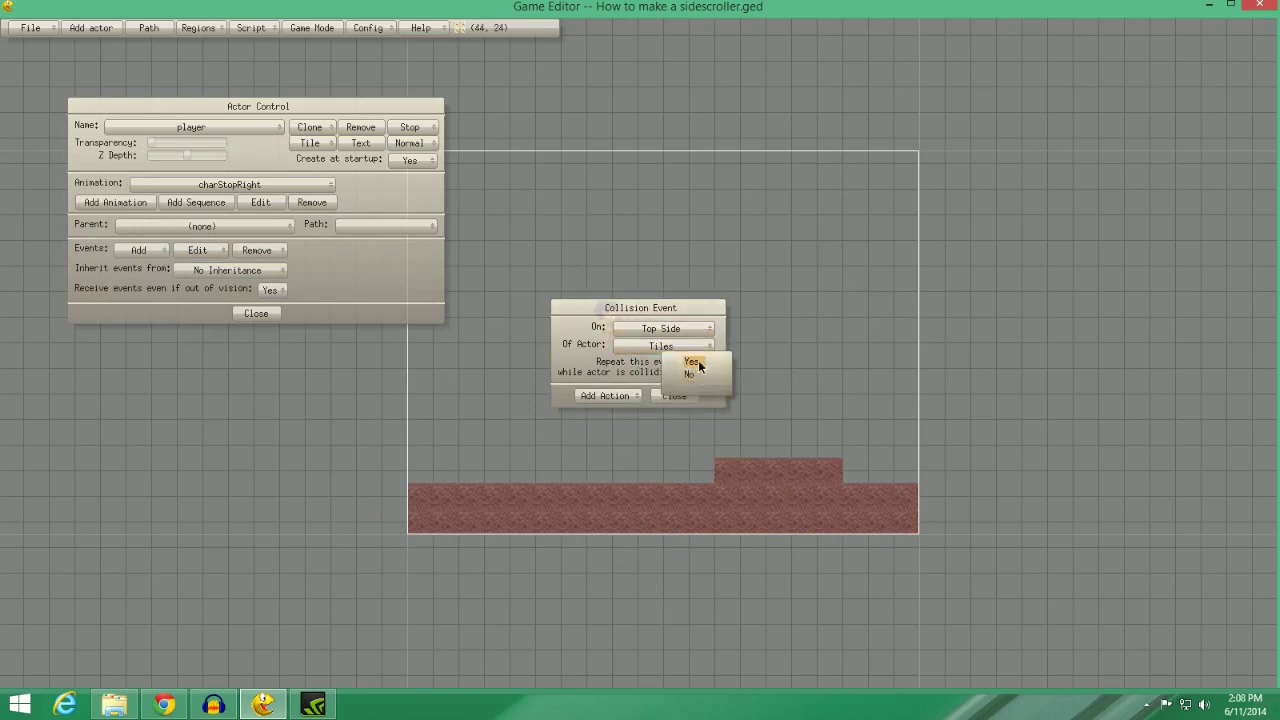
left_click(699, 363)
left_click(697, 375)
left_click(692, 375)
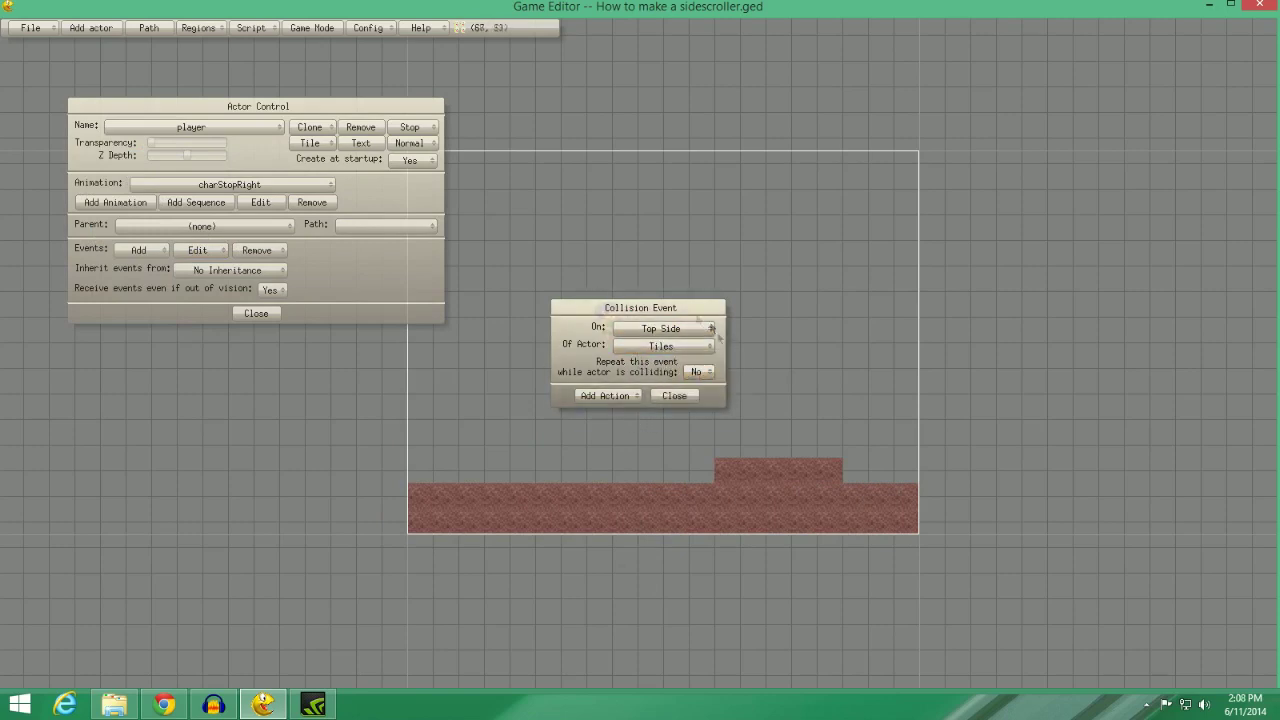
left_click(697, 371)
left_click(697, 362)
Add a Physical Response to the top-side collision, moving the Event Actor Only with its final velocity multiplier at 0.
left_click(605, 395)
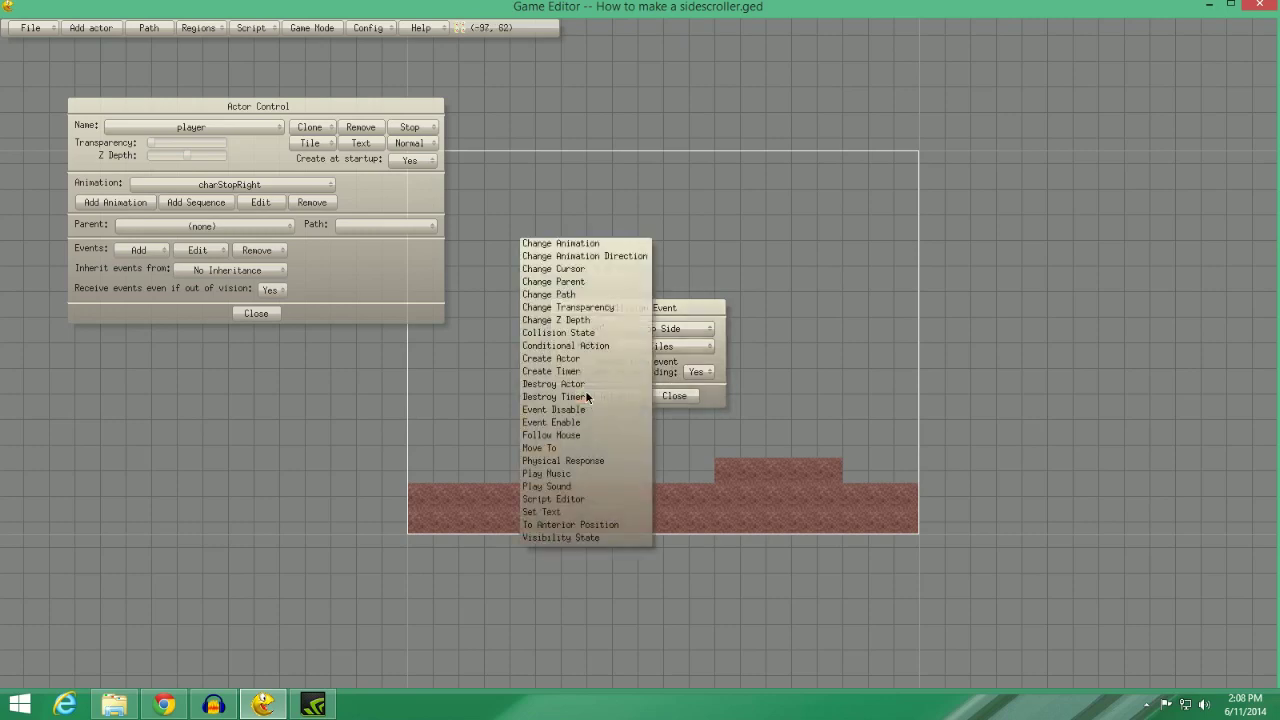
left_click(594, 460)
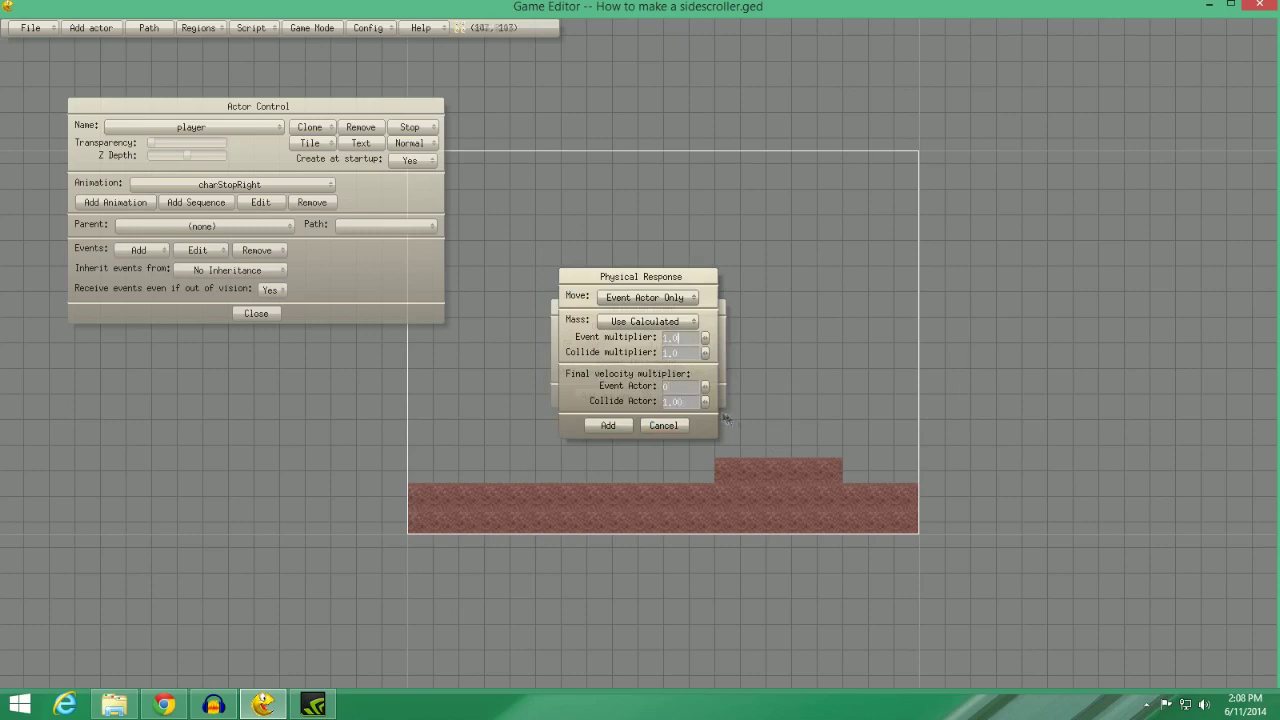
left_click(686, 402)
left_click(669, 406)
left_click(605, 427)
left_click(610, 427)
left_click(623, 411)
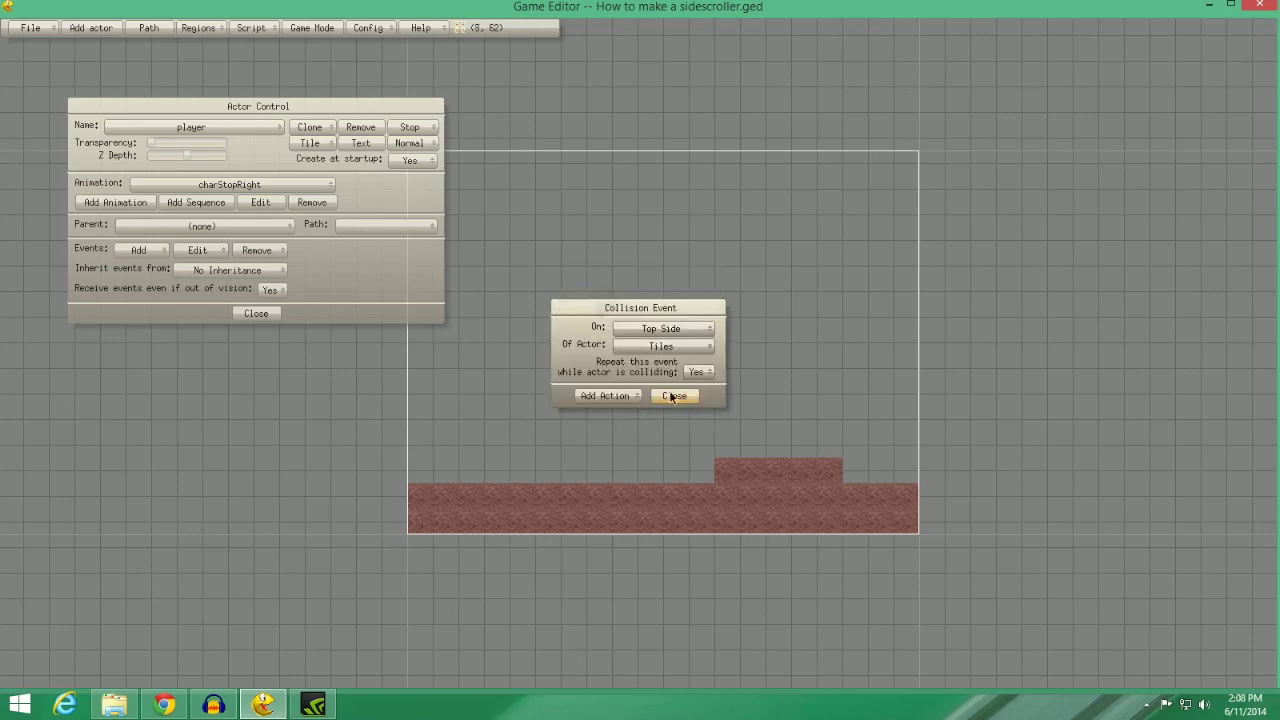
Set the collision to the Left or Right Side of Tiles and start its script with double yvel=yvelocity.
left_click(662, 329)
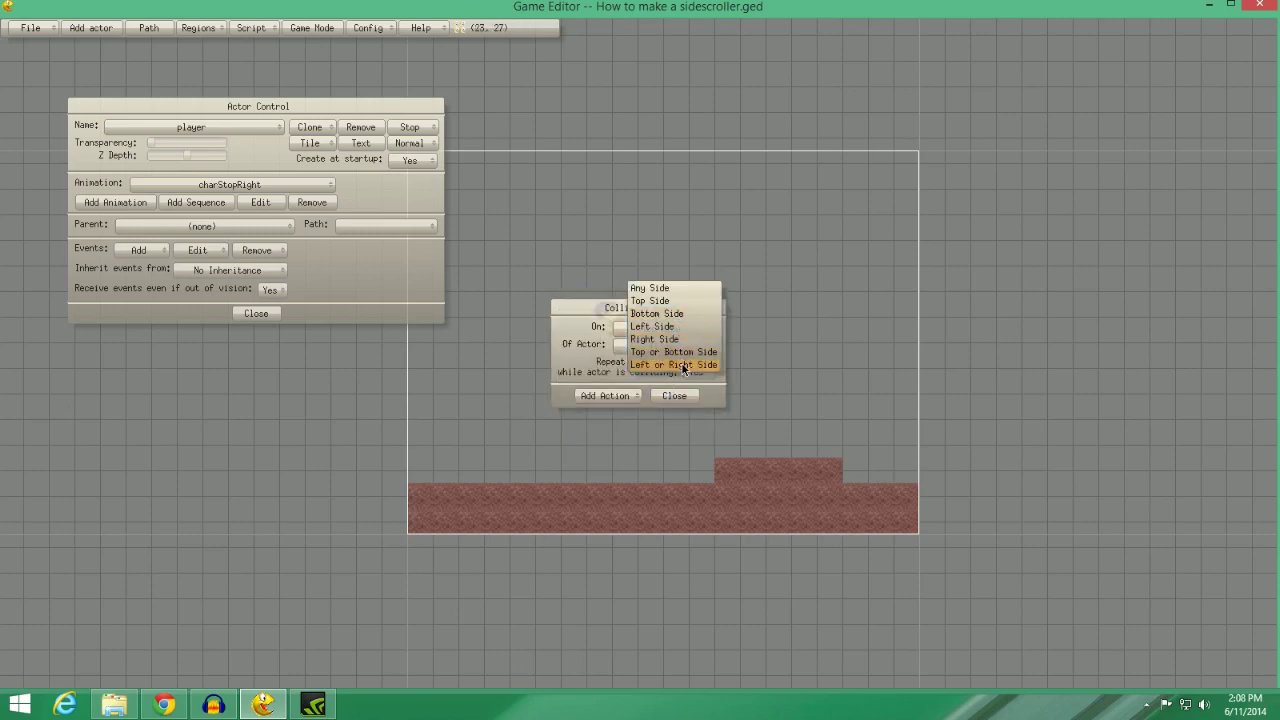
left_click(683, 364)
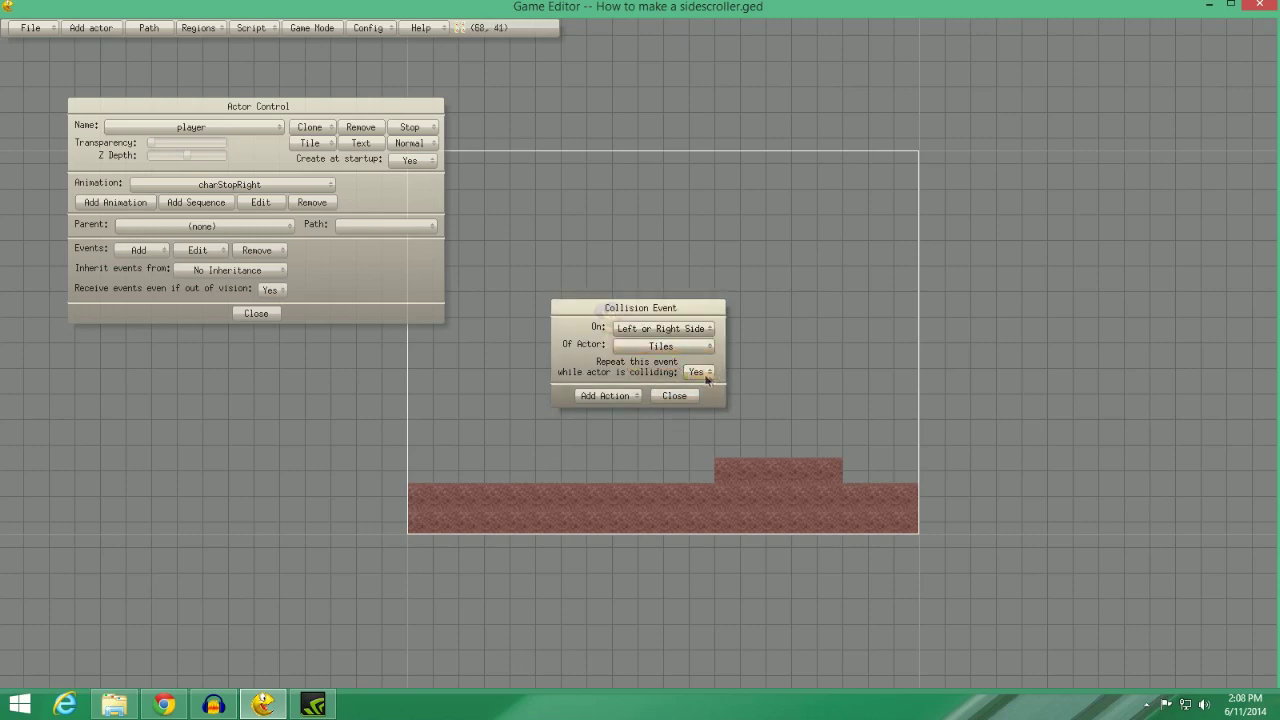
left_click(622, 398)
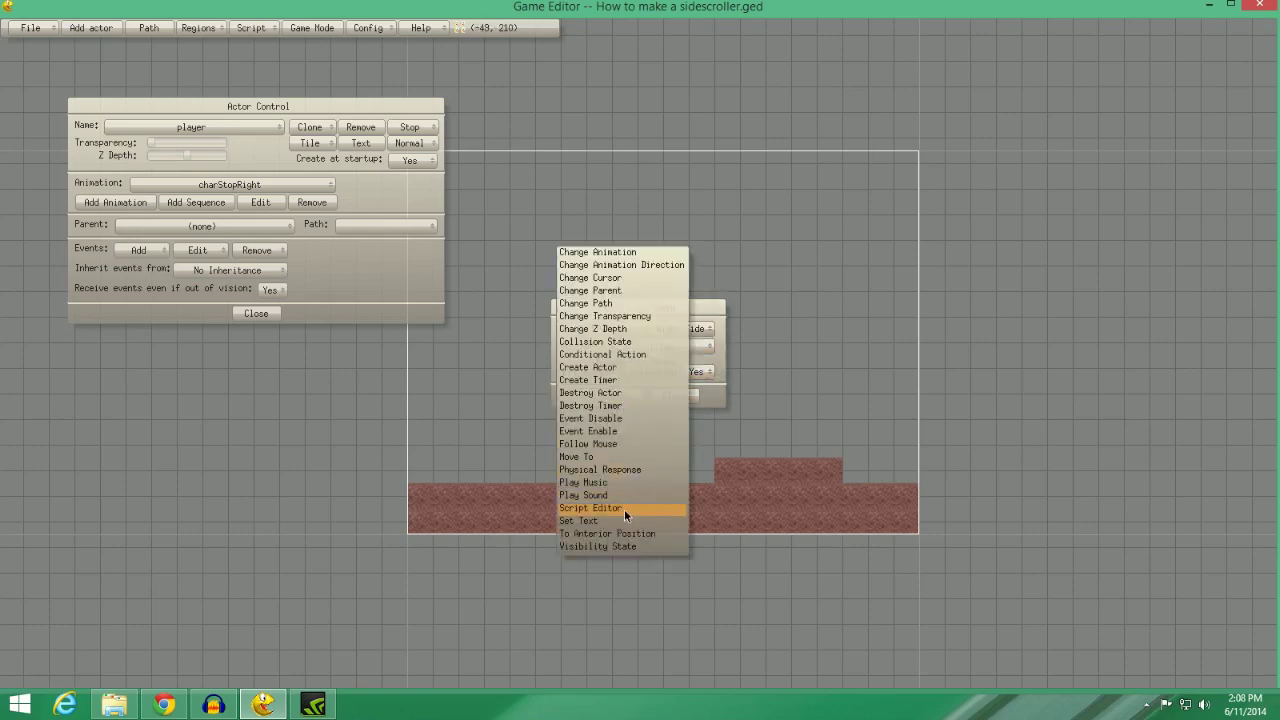
left_click(624, 509)
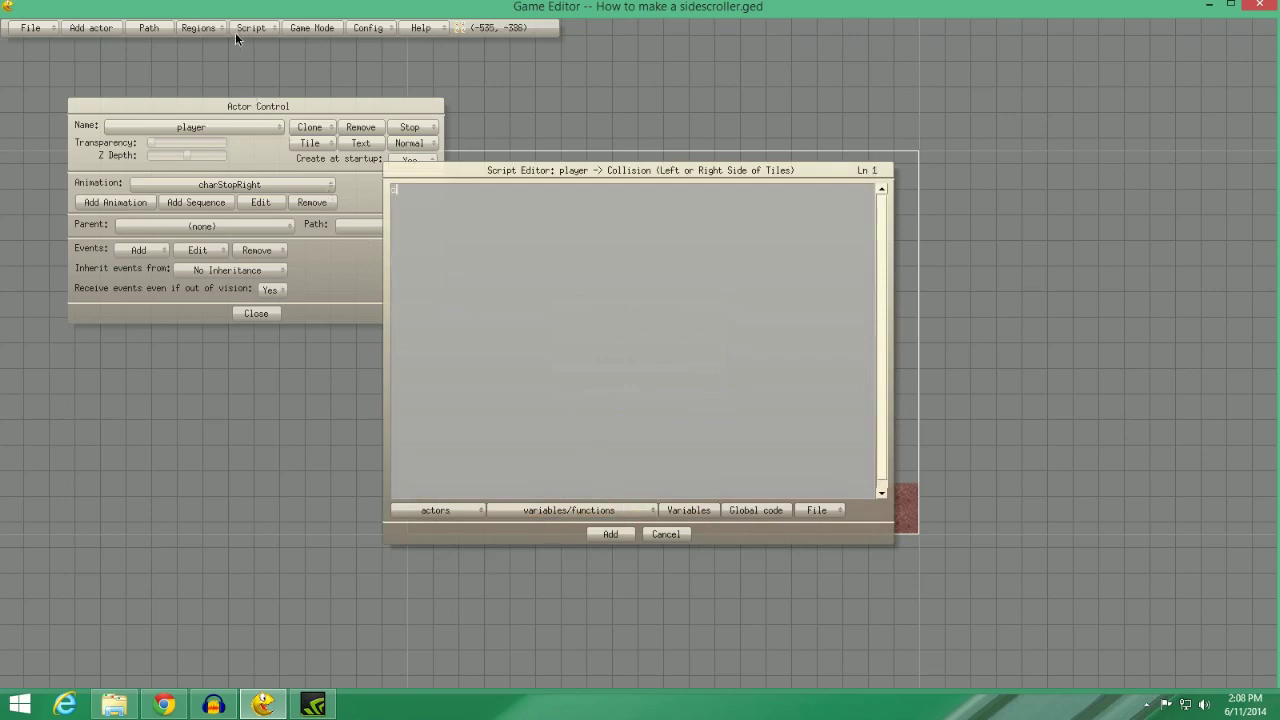
type("double yvel=yvelocity;")
Insert a PhysicalResponse function into the side-collision script with both final velocity multipliers set to 0.
left_click(500, 512)
left_click(722, 487)
left_click(618, 513)
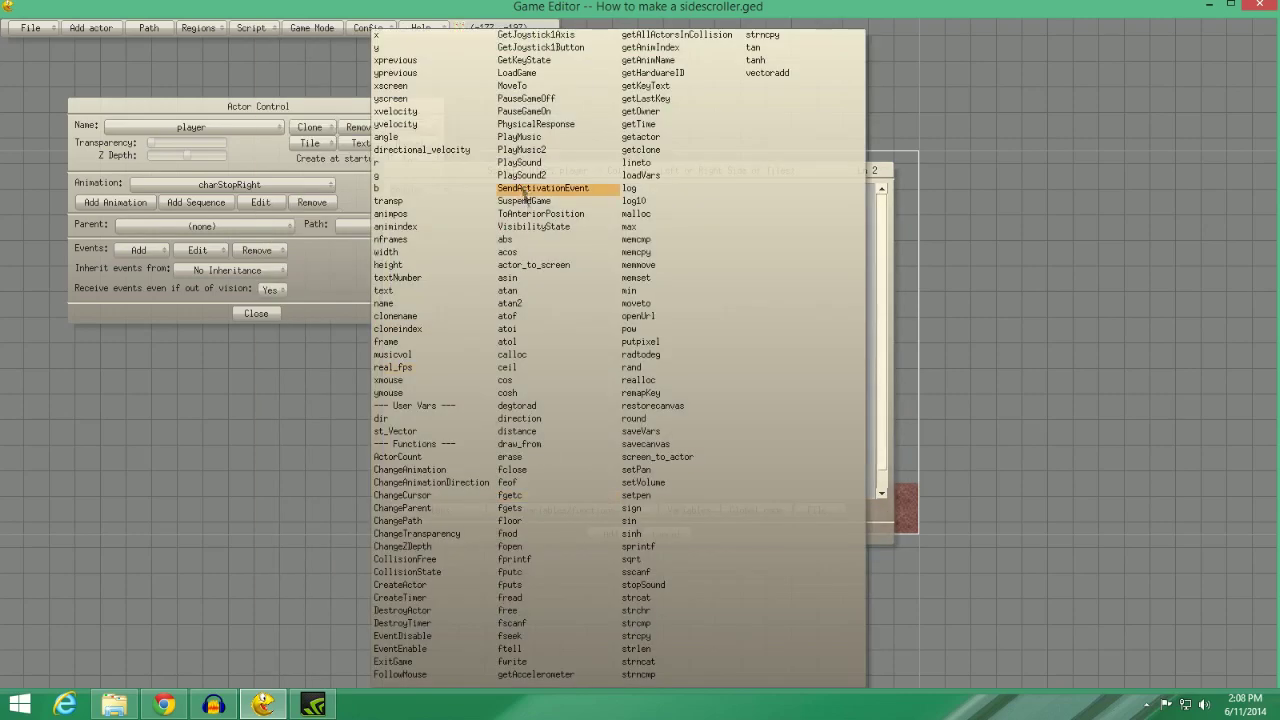
left_click(536, 124)
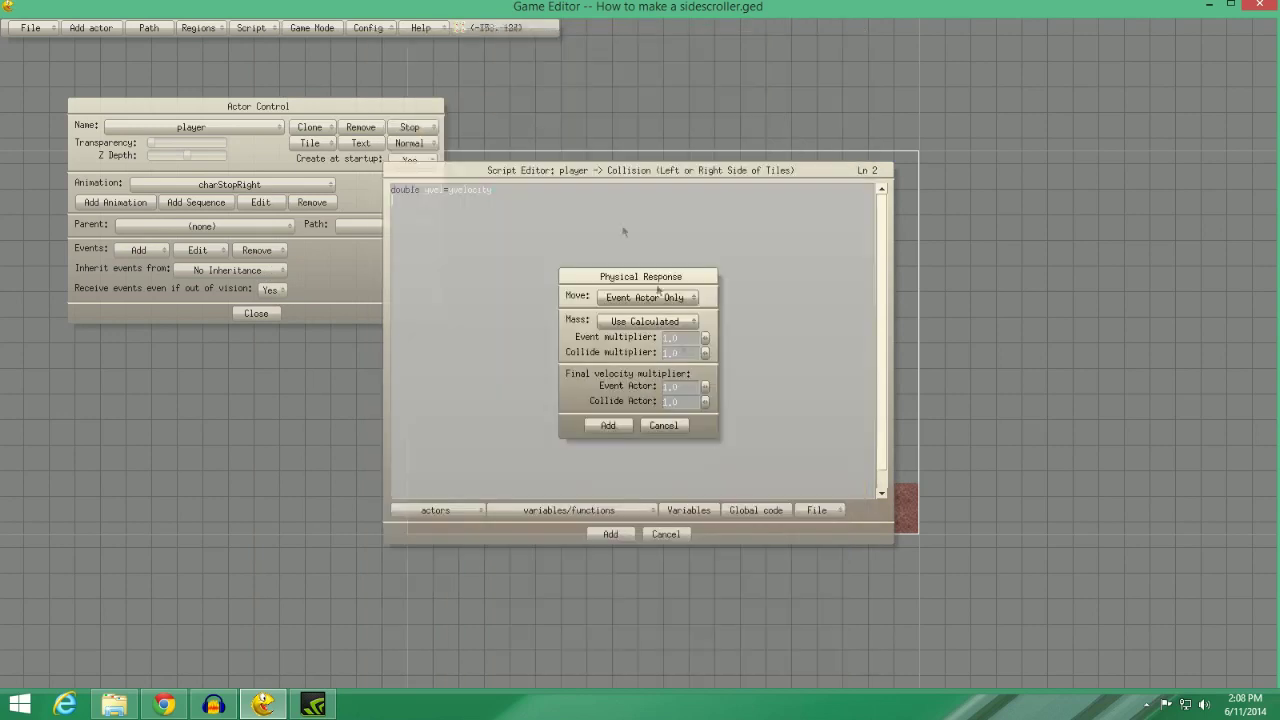
type("0")
key("Tab")
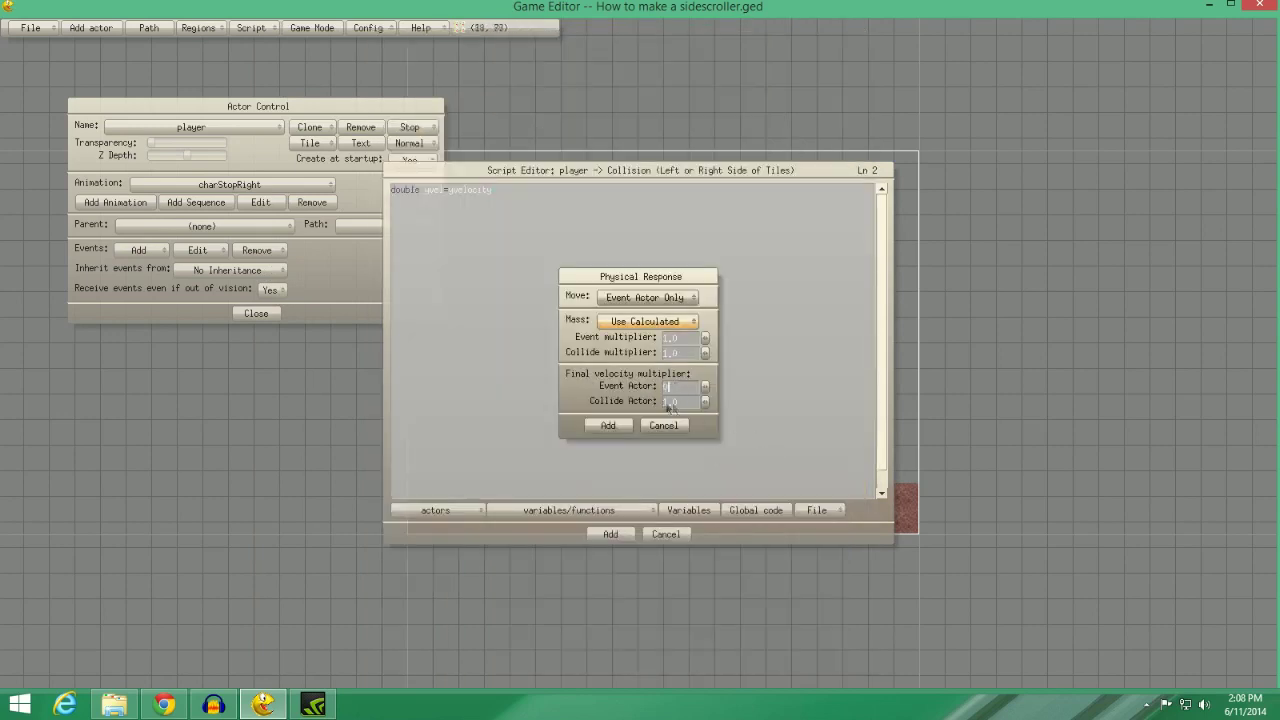
type("0")
left_click(609, 425)
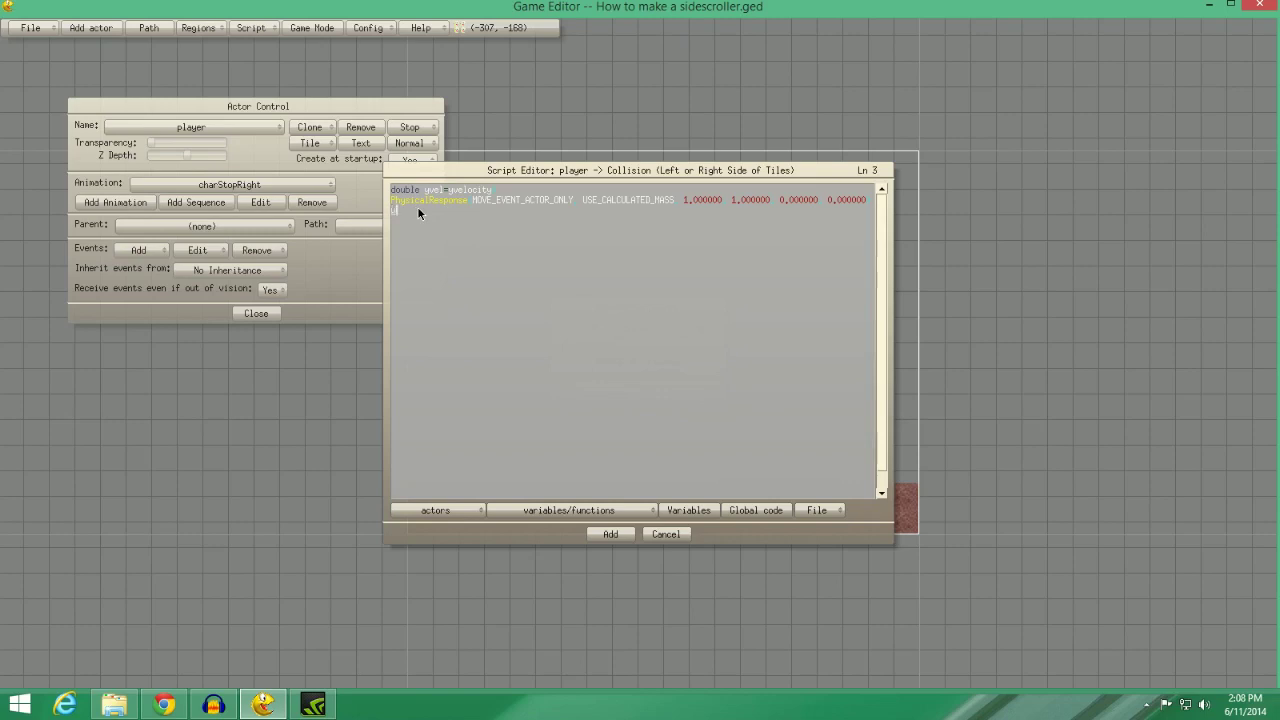
Finish the side-collision script by restoring the vertical velocity from yvel, add it and close the Collision event.
type("vel;")
left_click(619, 538)
left_click(620, 524)
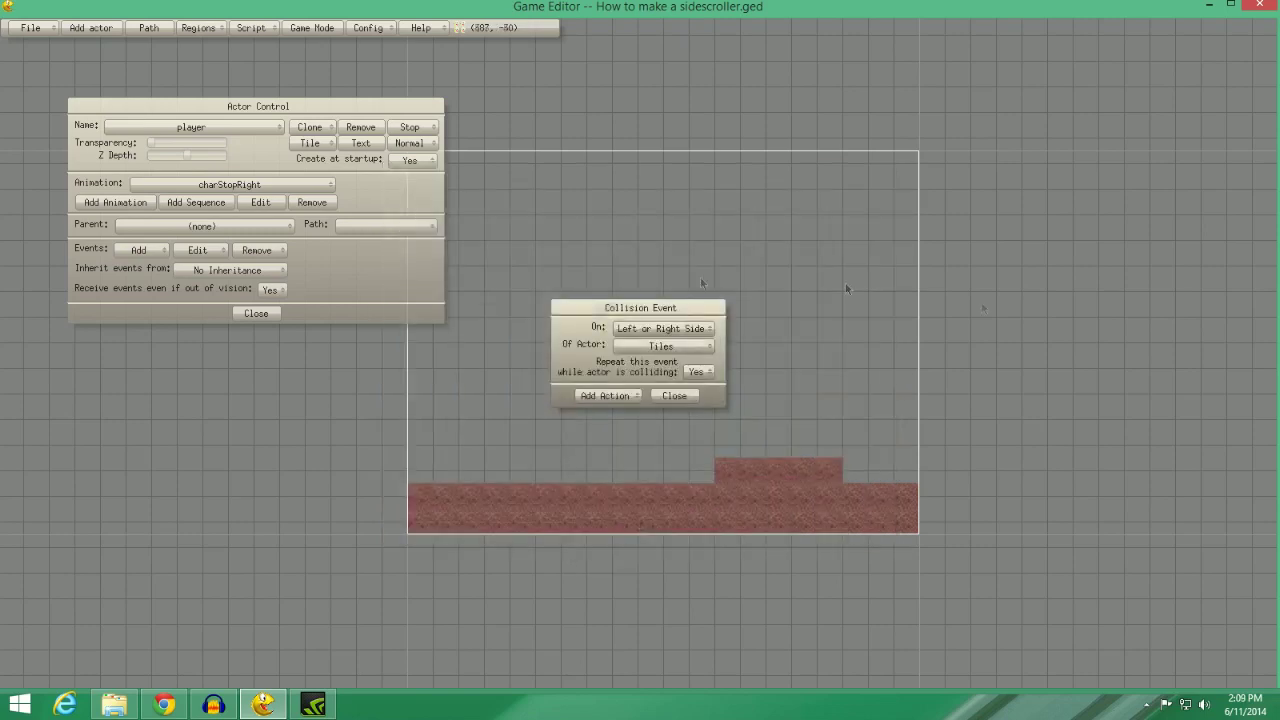
left_click(675, 397)
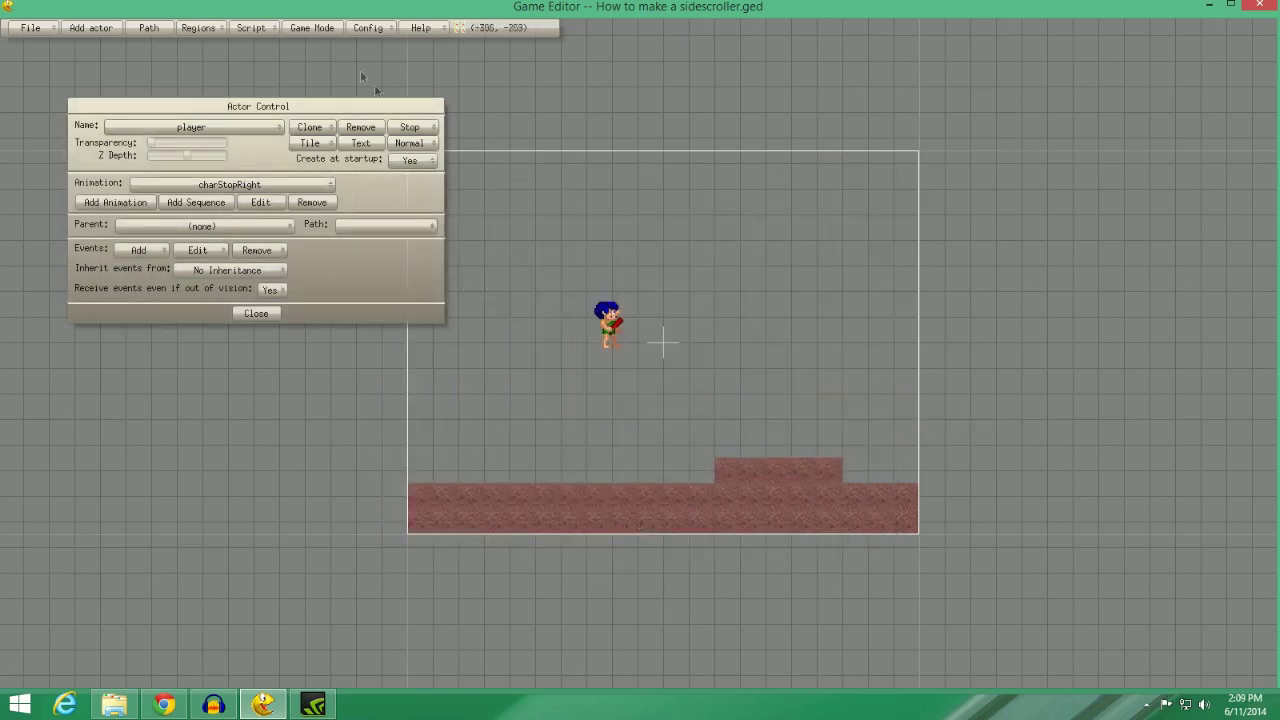
Test-run the game, walking the player left and right against the raised tiles to check the collisions.
left_click(312, 28)
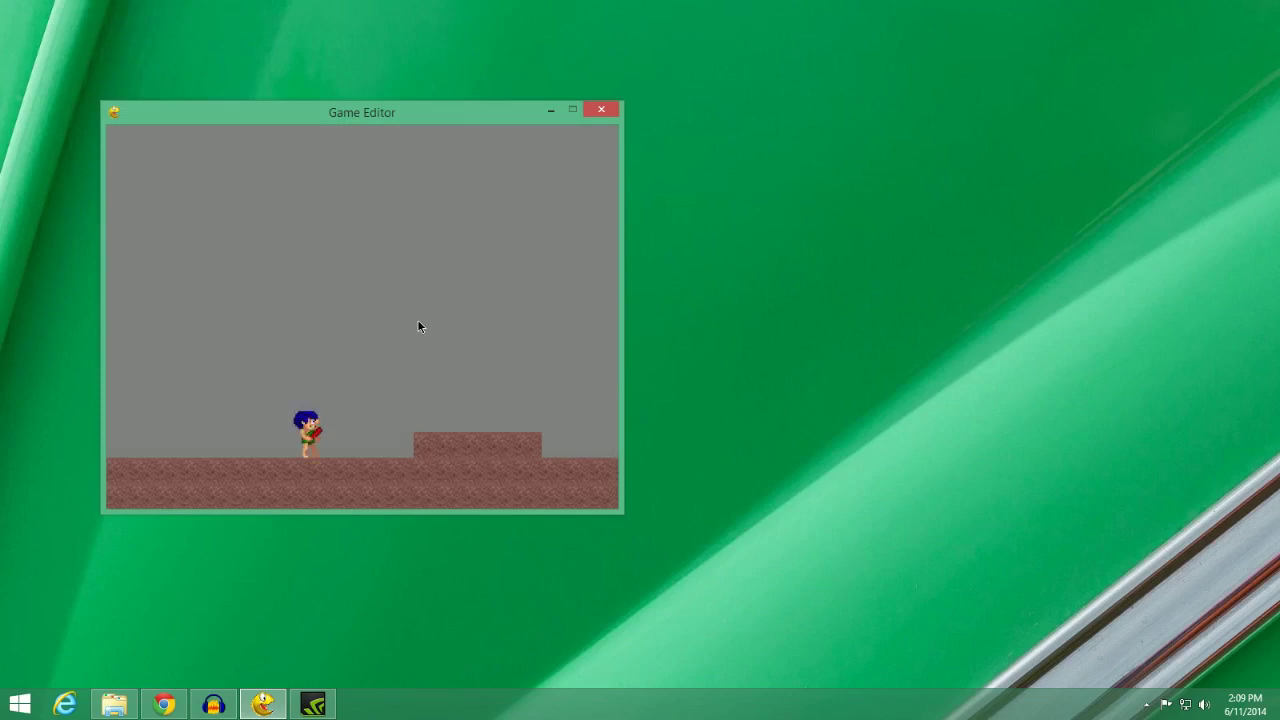
key("Left")
key("Right")
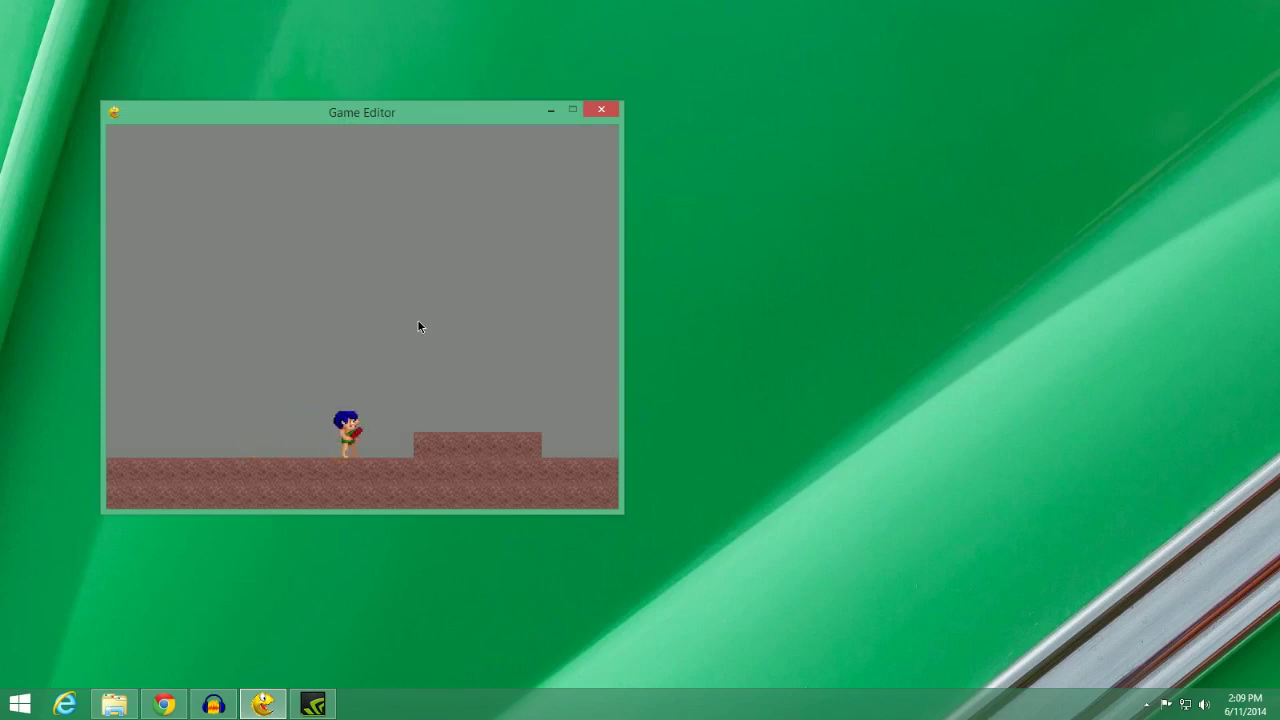
key("Right")
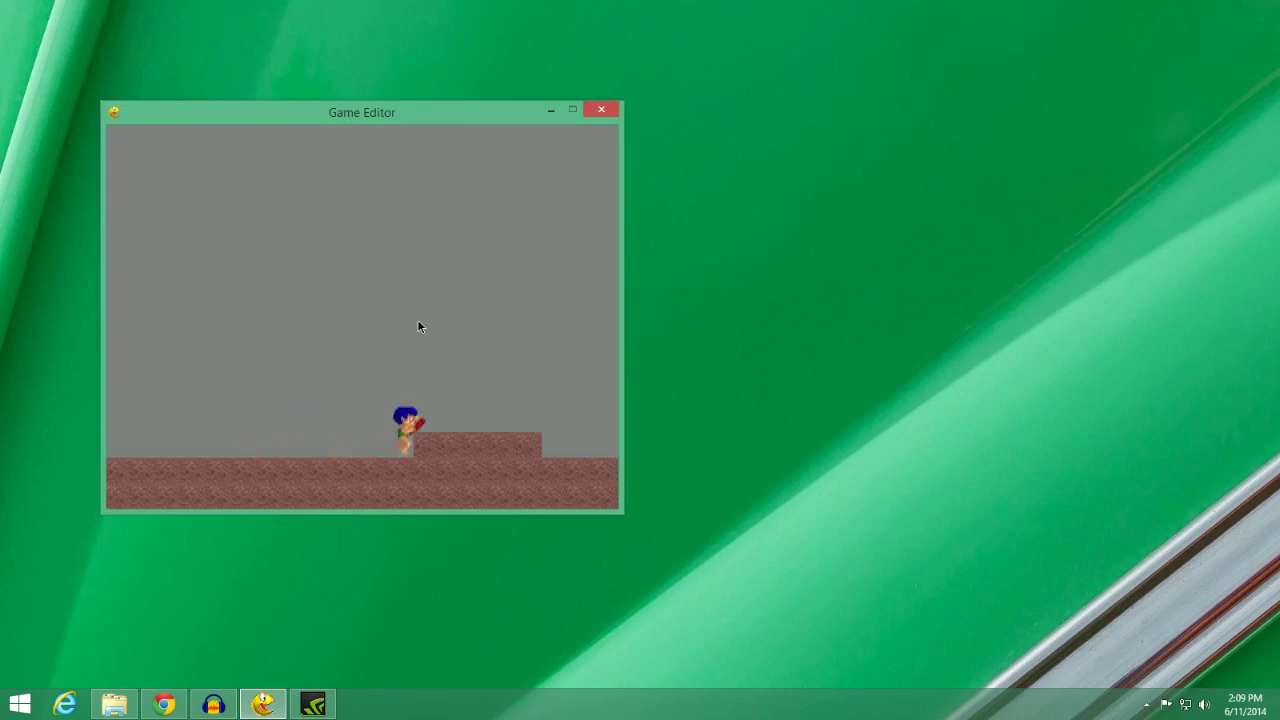
key("Left")
key("Right")
key("Escape")
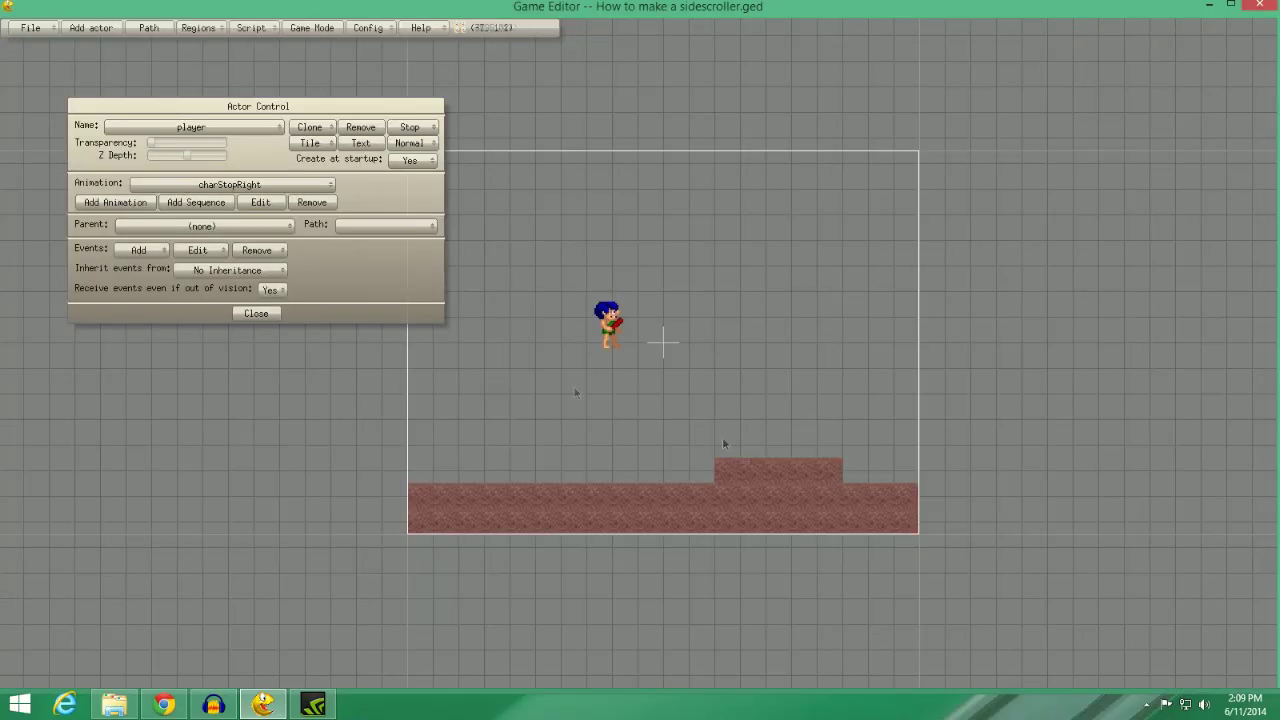
left_click(140, 250)
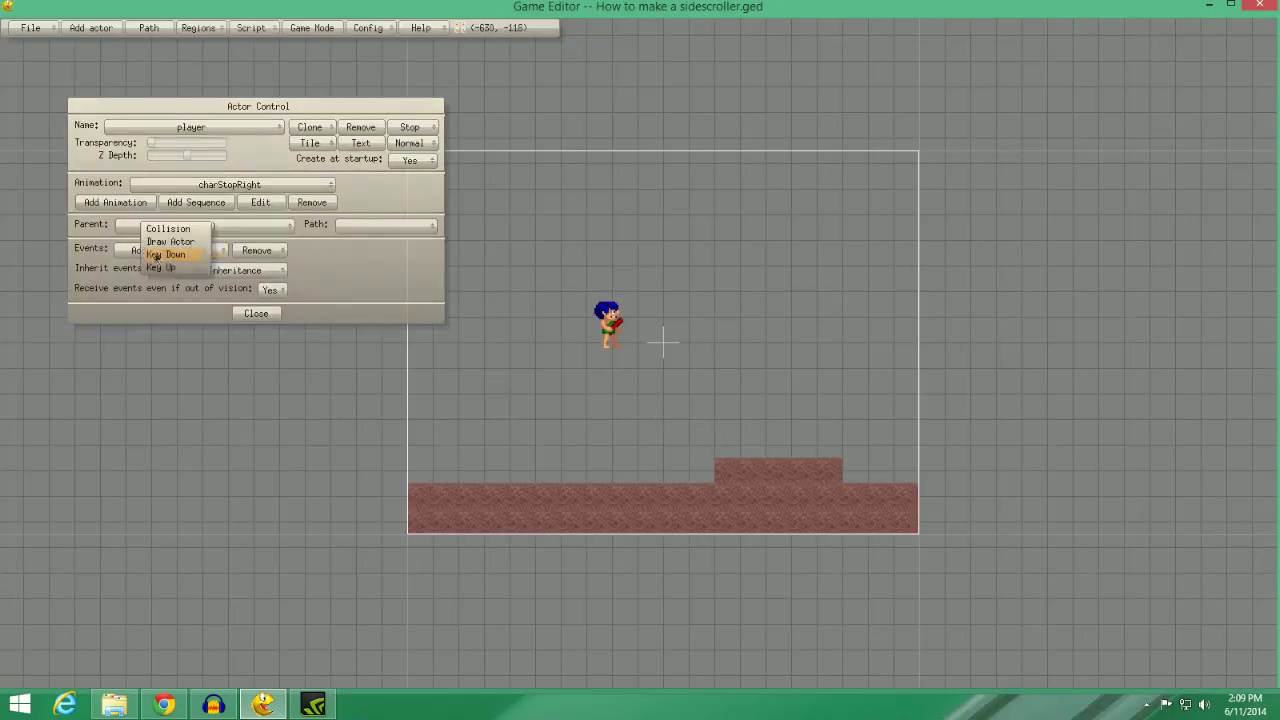
left_click(257, 254)
left_click(210, 252)
left_click(184, 256)
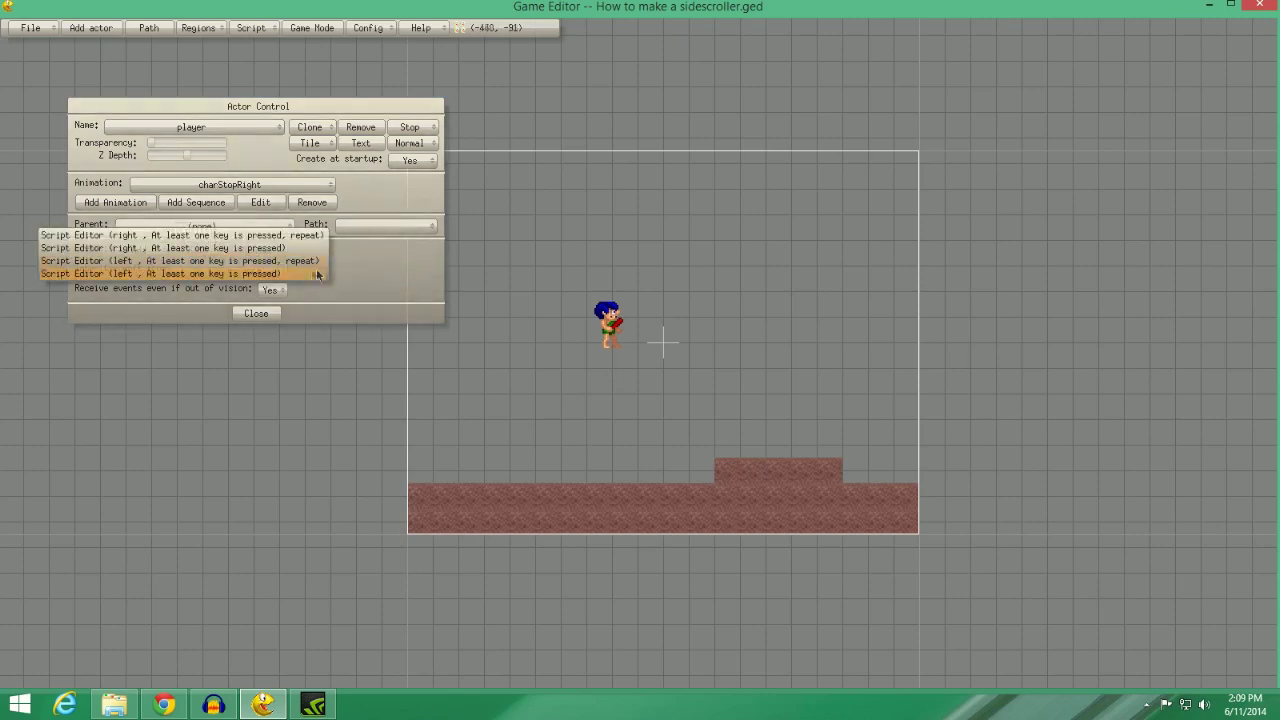
left_click(352, 264)
left_click(140, 250)
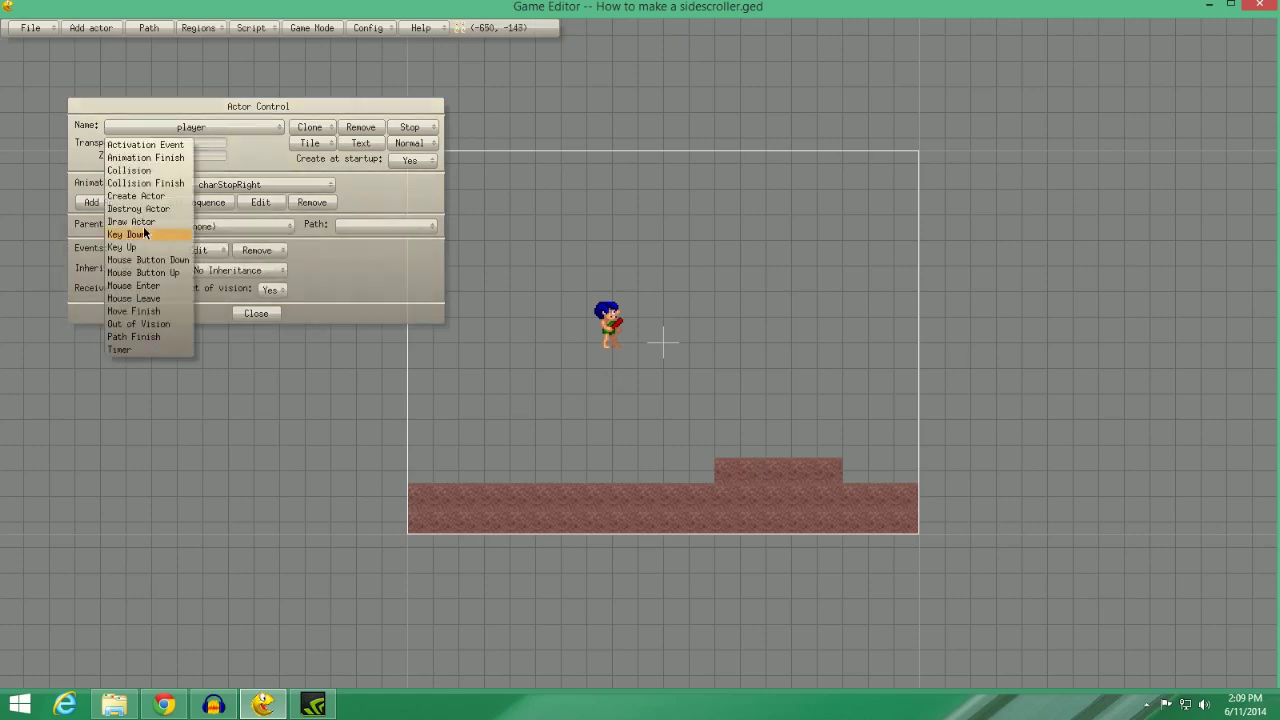
left_click(147, 231)
left_click(680, 371)
Add a Key Down event to the player for the space key with Repeat disabled.
left_click(140, 250)
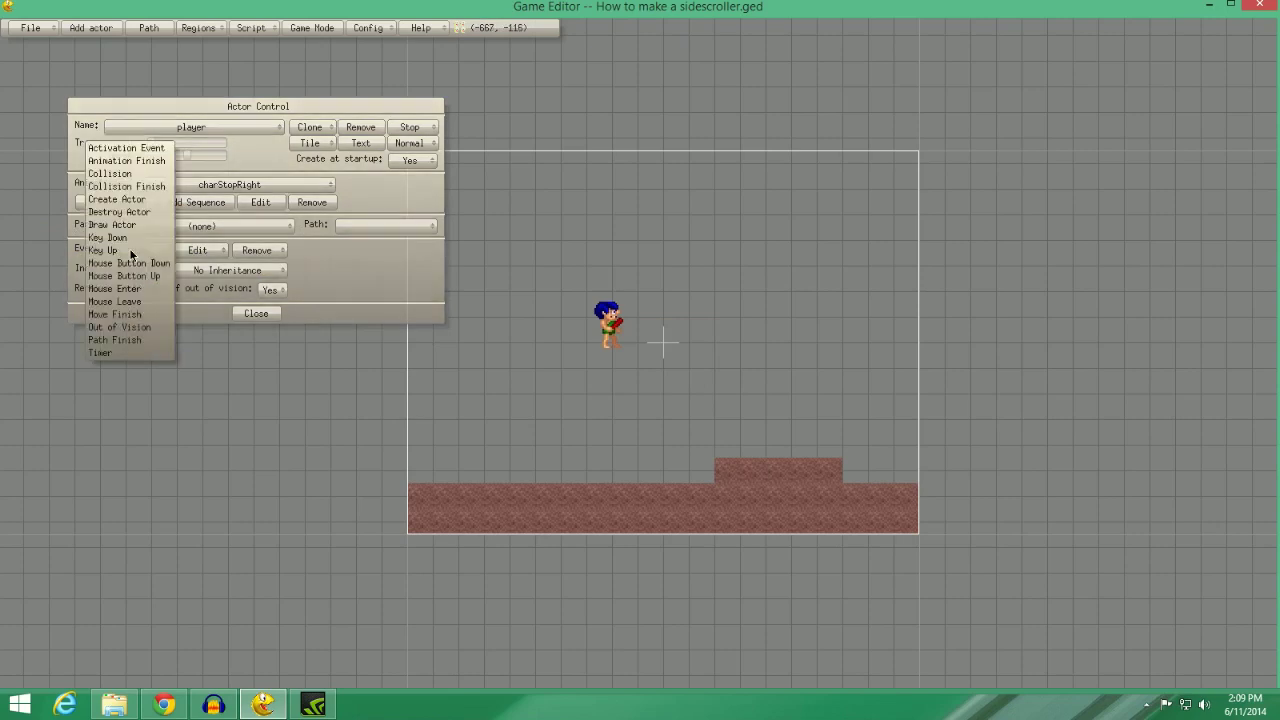
left_click(138, 240)
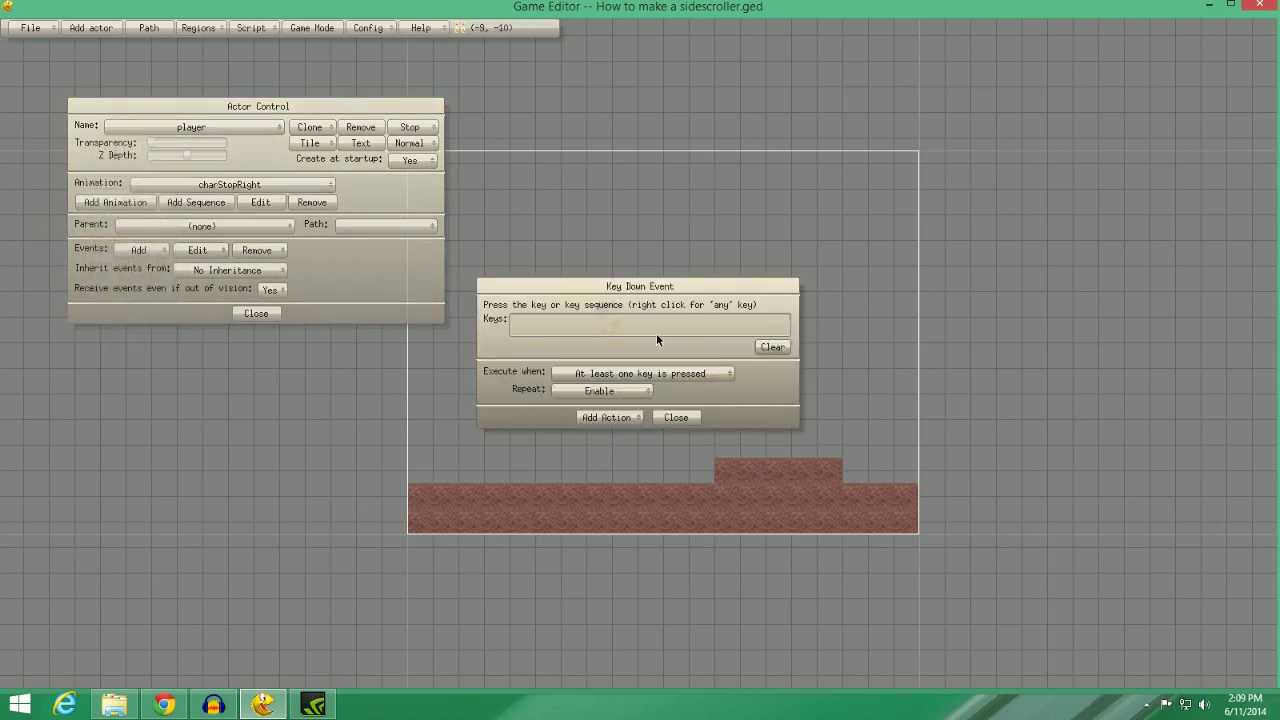
key("space")
left_click(586, 392)
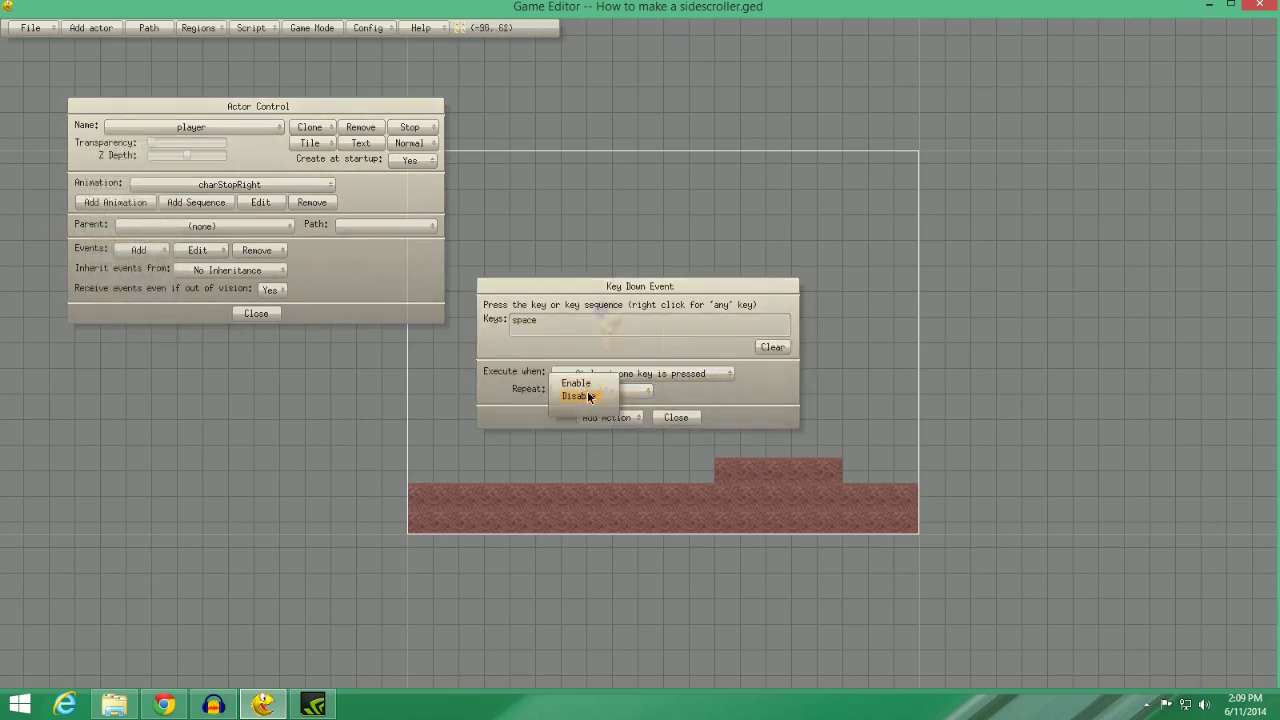
left_click(593, 397)
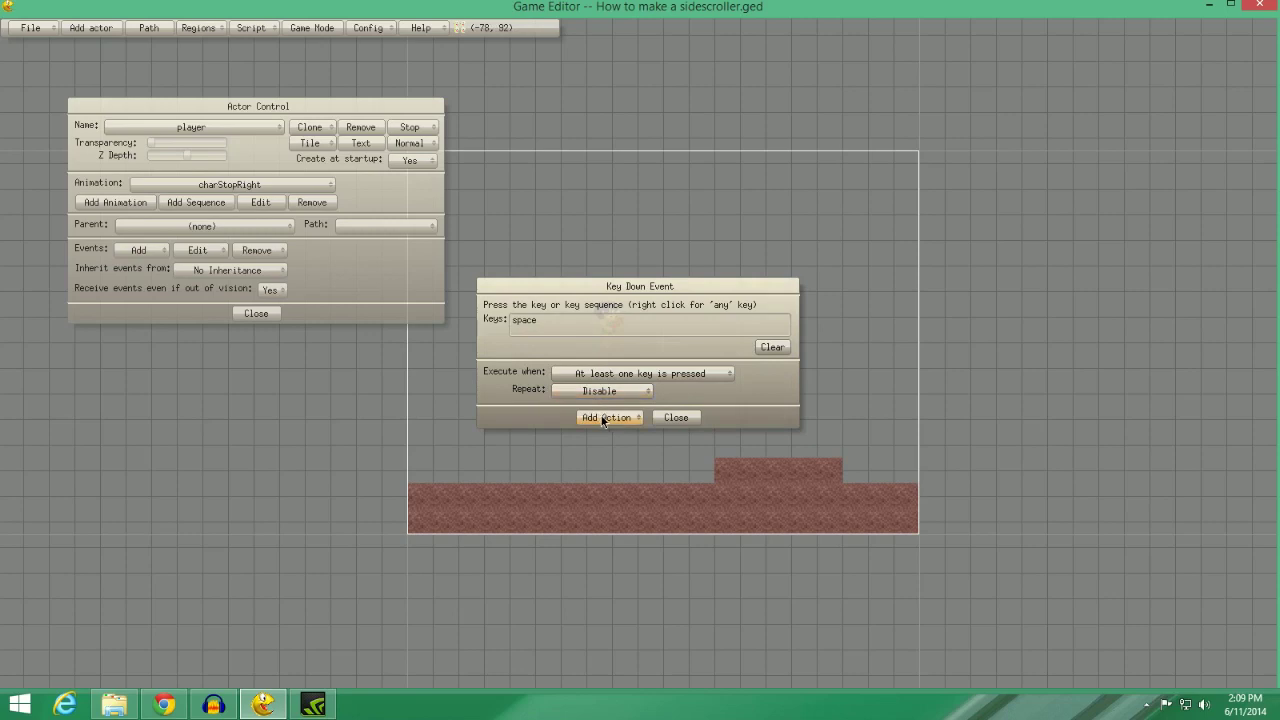
Start a Script Editor action for the space Key Down event and create a user variable named jump.
left_click(603, 418)
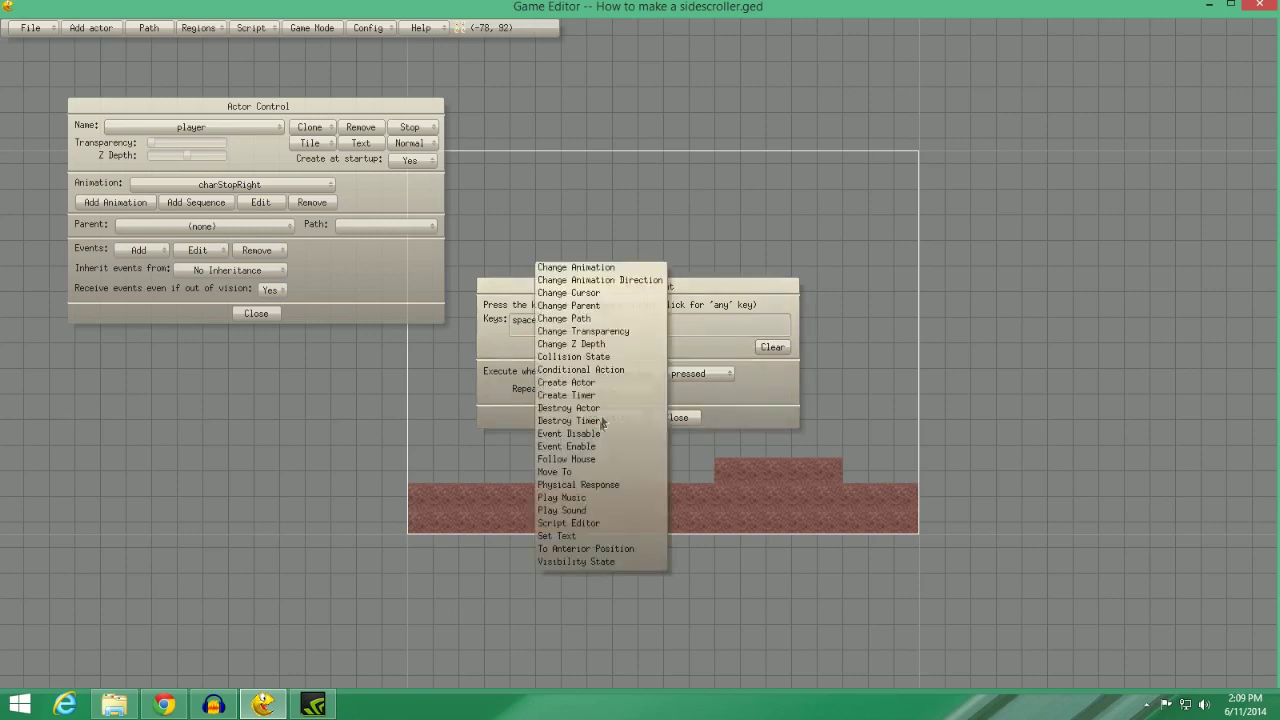
left_click(582, 526)
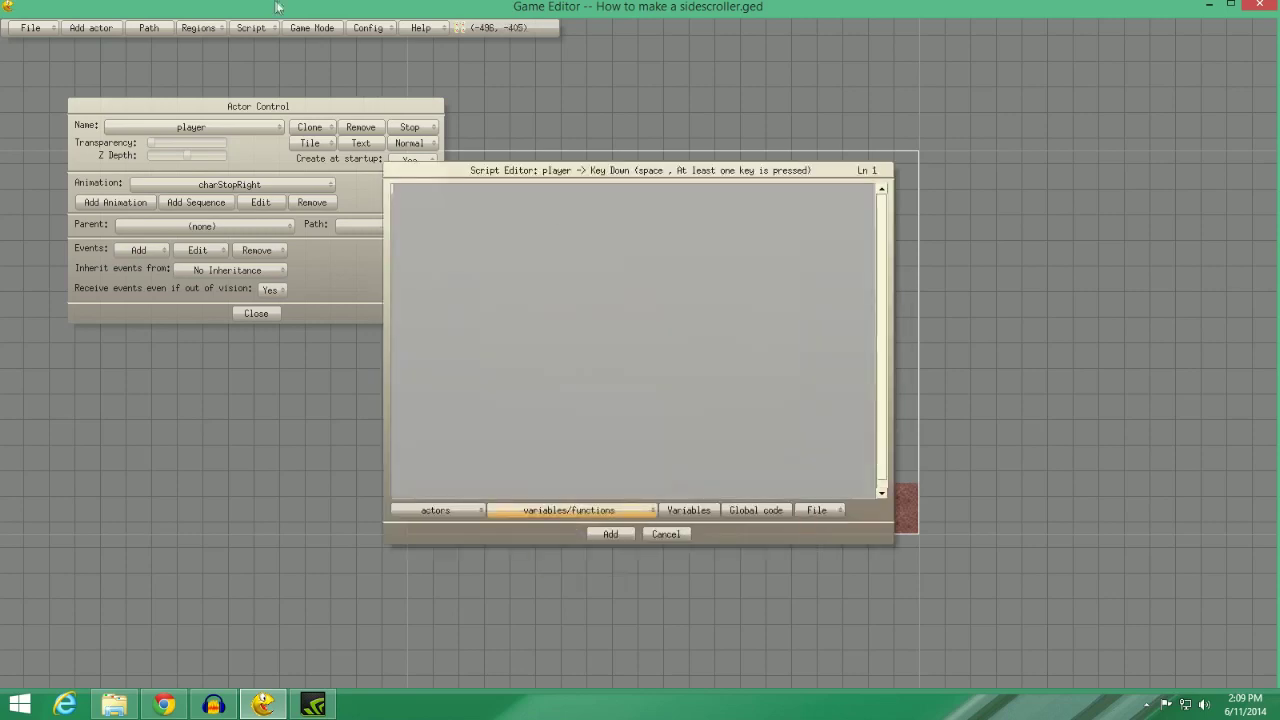
left_click(689, 511)
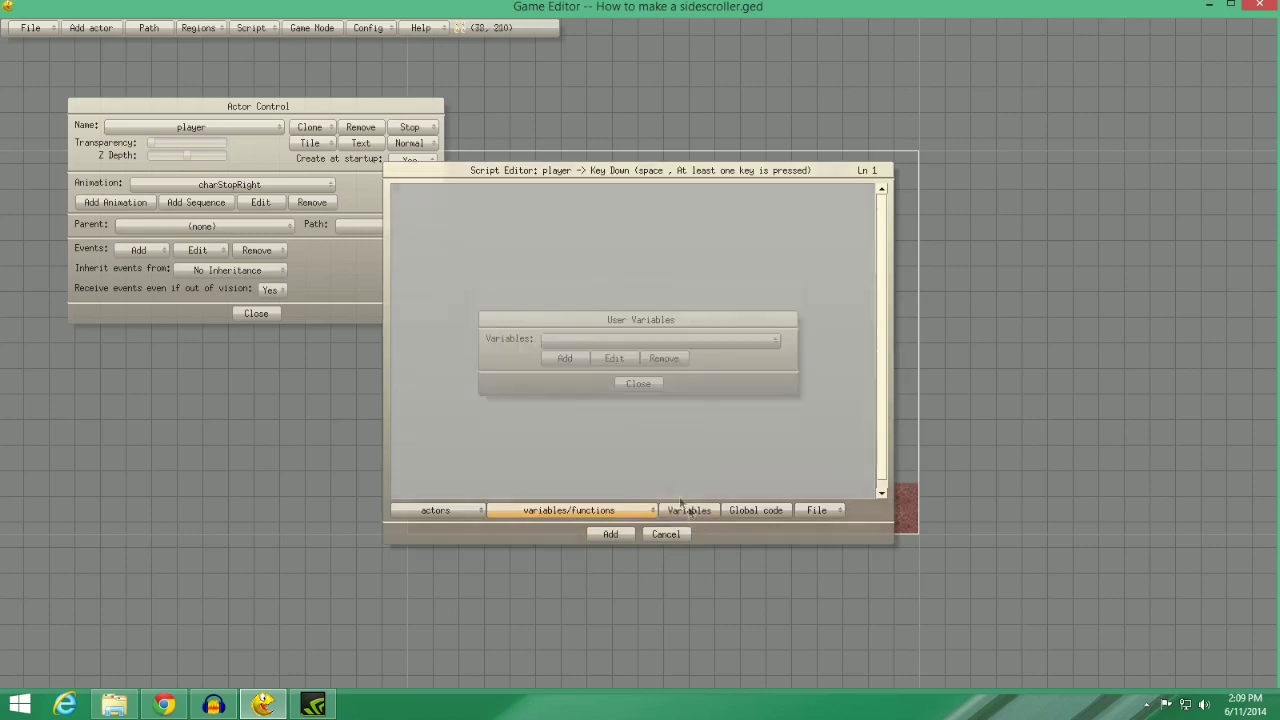
left_click(564, 359)
type("jump")
key("Return")
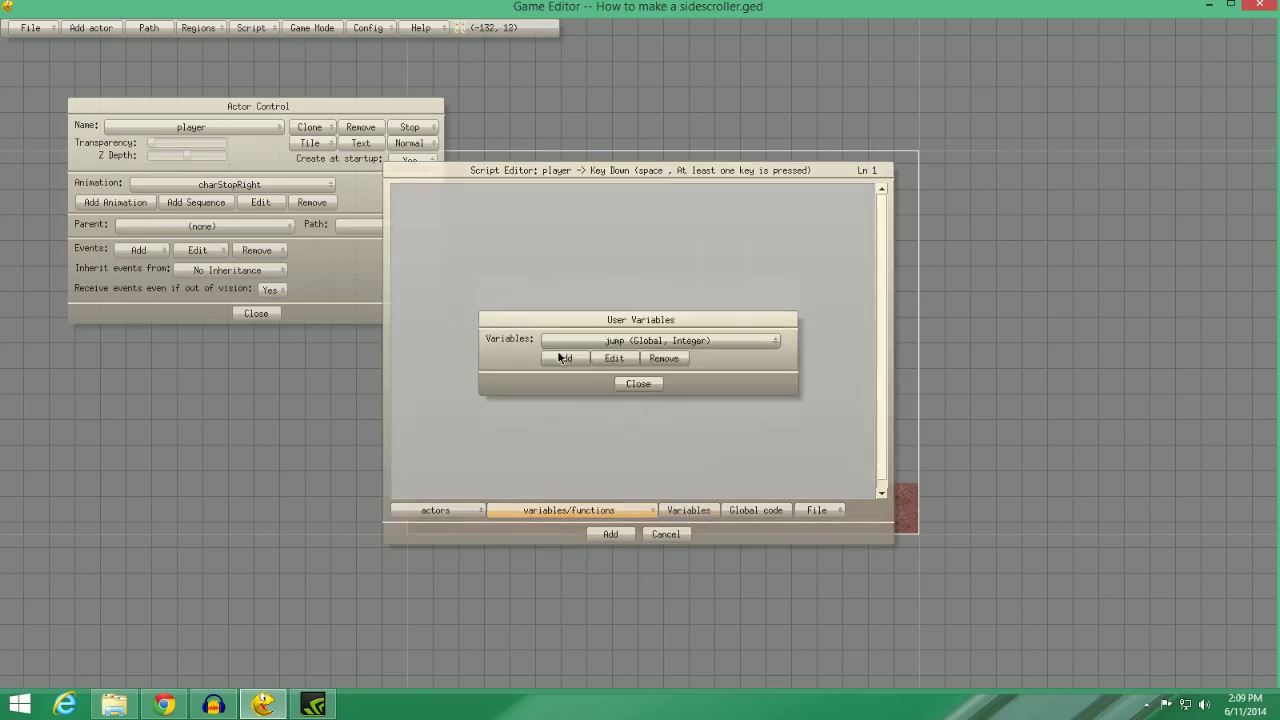
left_click(640, 385)
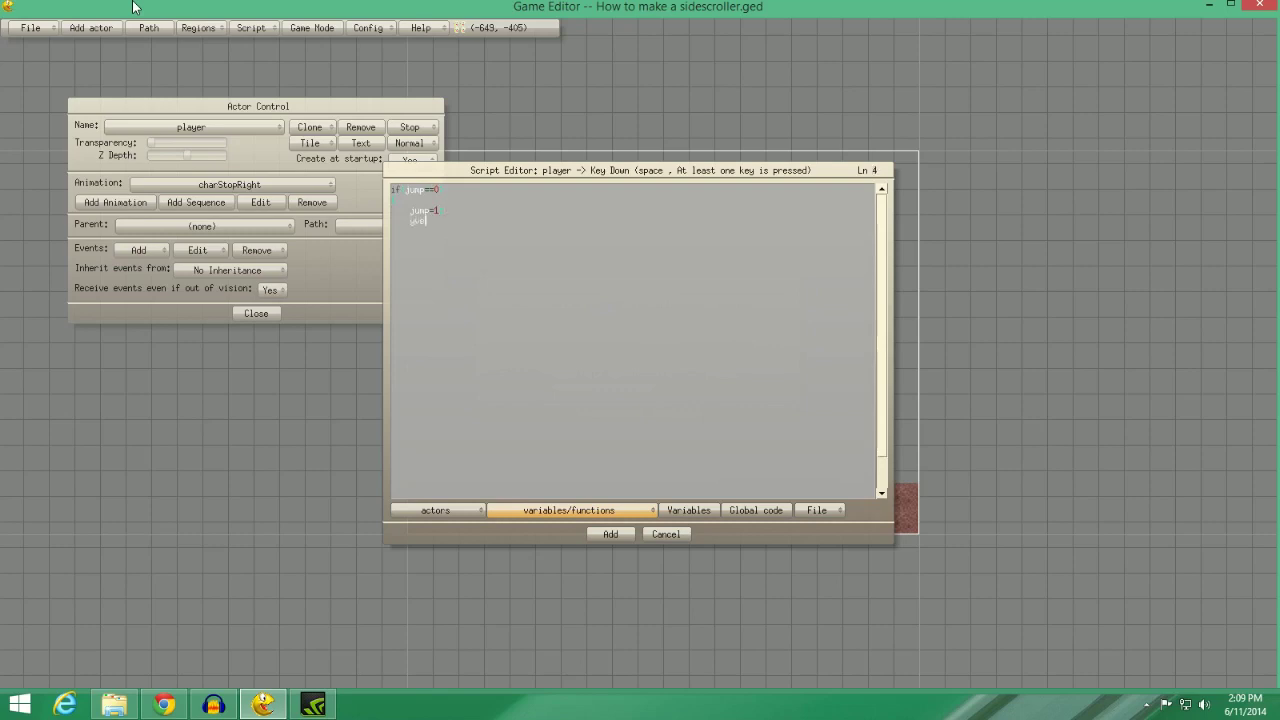
Script the space key to set jump=1 and yvelocity=-12 if jump==0, add the action, and clear the event's key entry.
type("=-12")
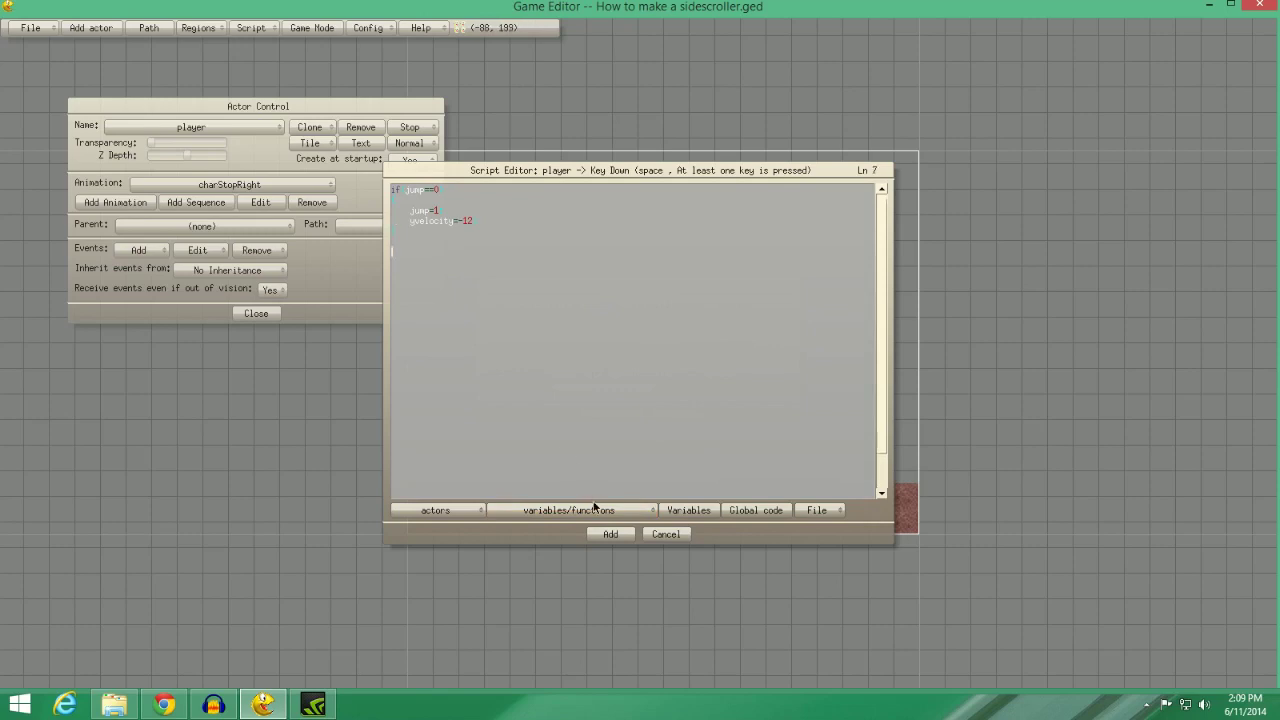
left_click(608, 533)
left_click(606, 522)
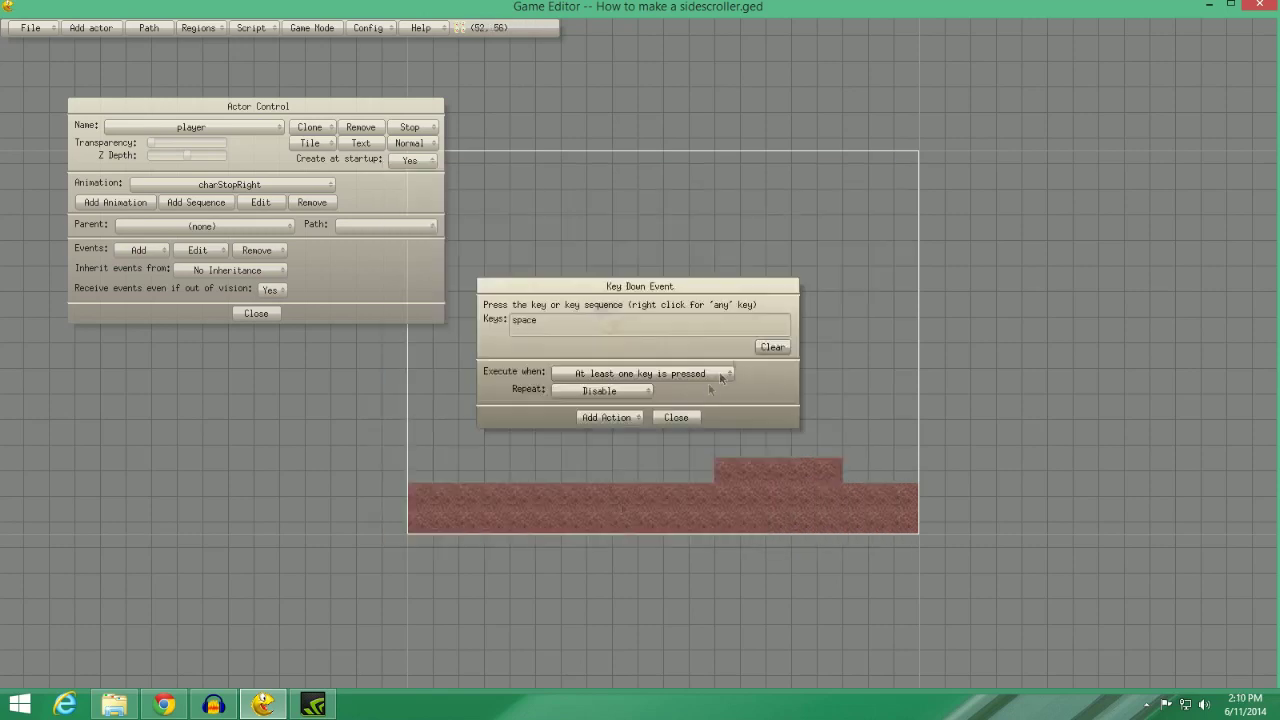
left_click(771, 353)
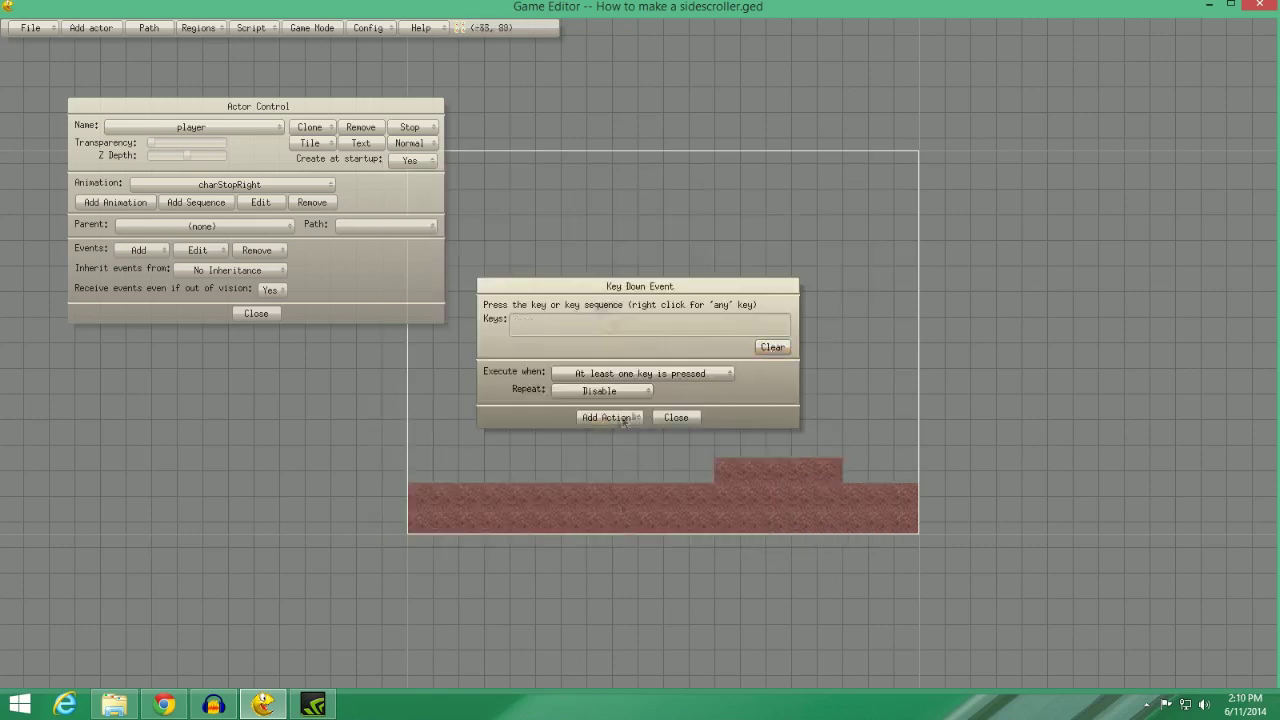
Close the Key Down event and add a player Collision event on the Top Side of Tiles, with repeat while colliding set to Yes.
left_click(677, 420)
left_click(186, 252)
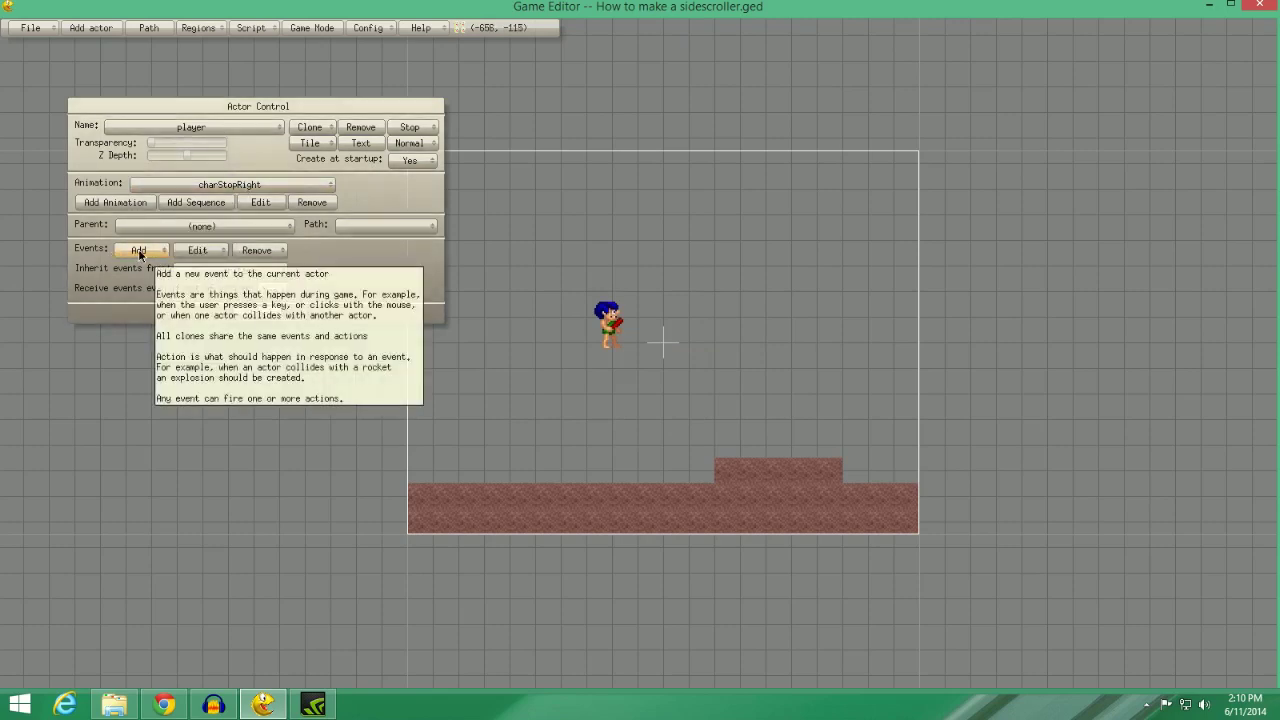
left_click(139, 251)
left_click(145, 174)
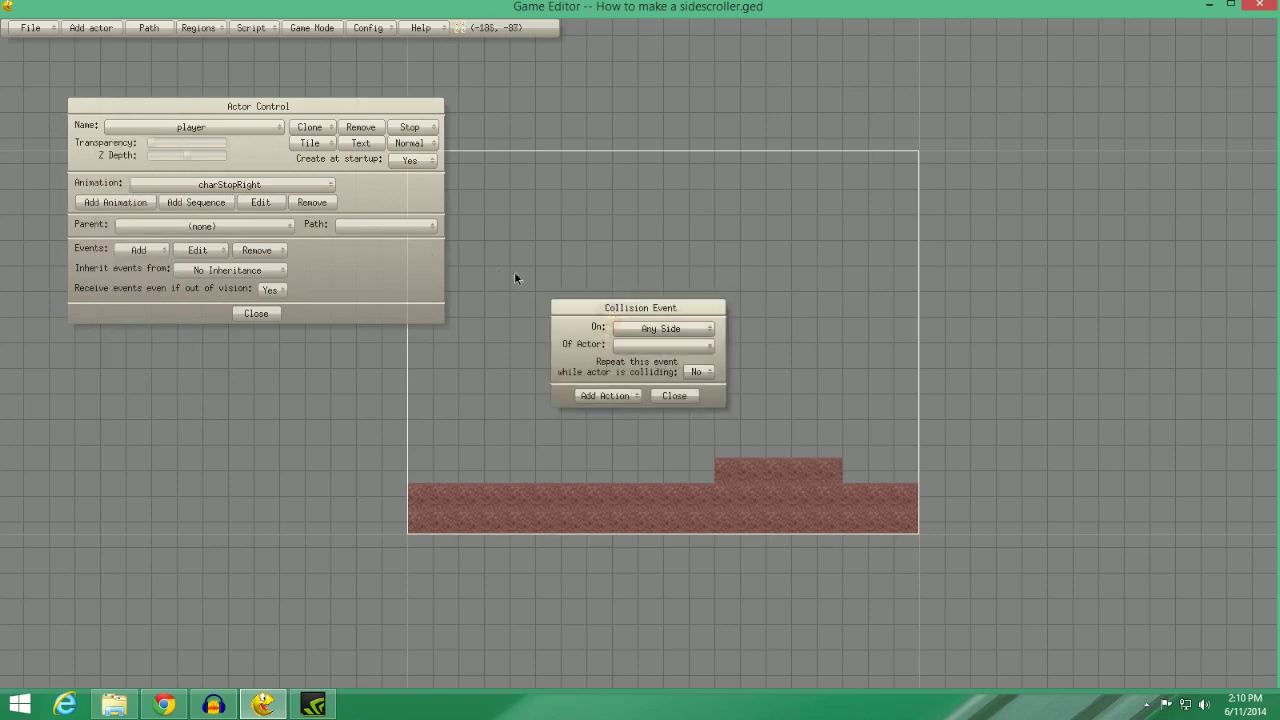
left_click(660, 328)
left_click(636, 300)
left_click(662, 344)
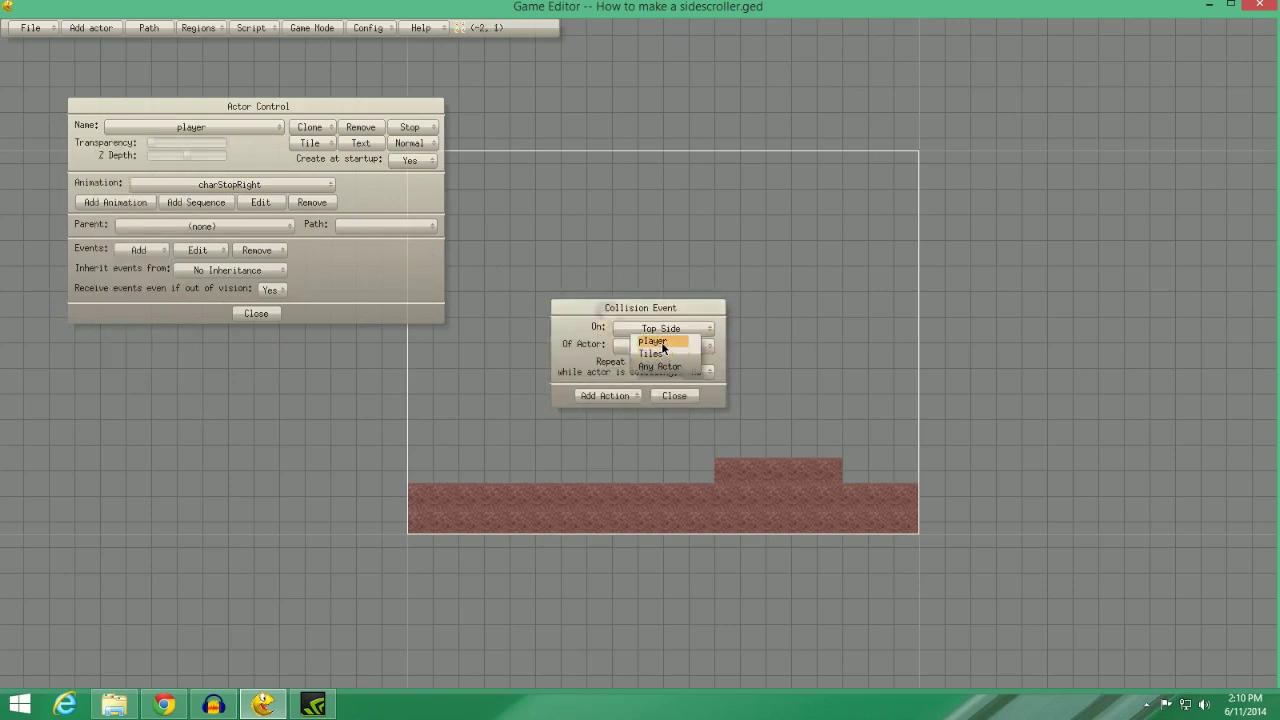
left_click(655, 353)
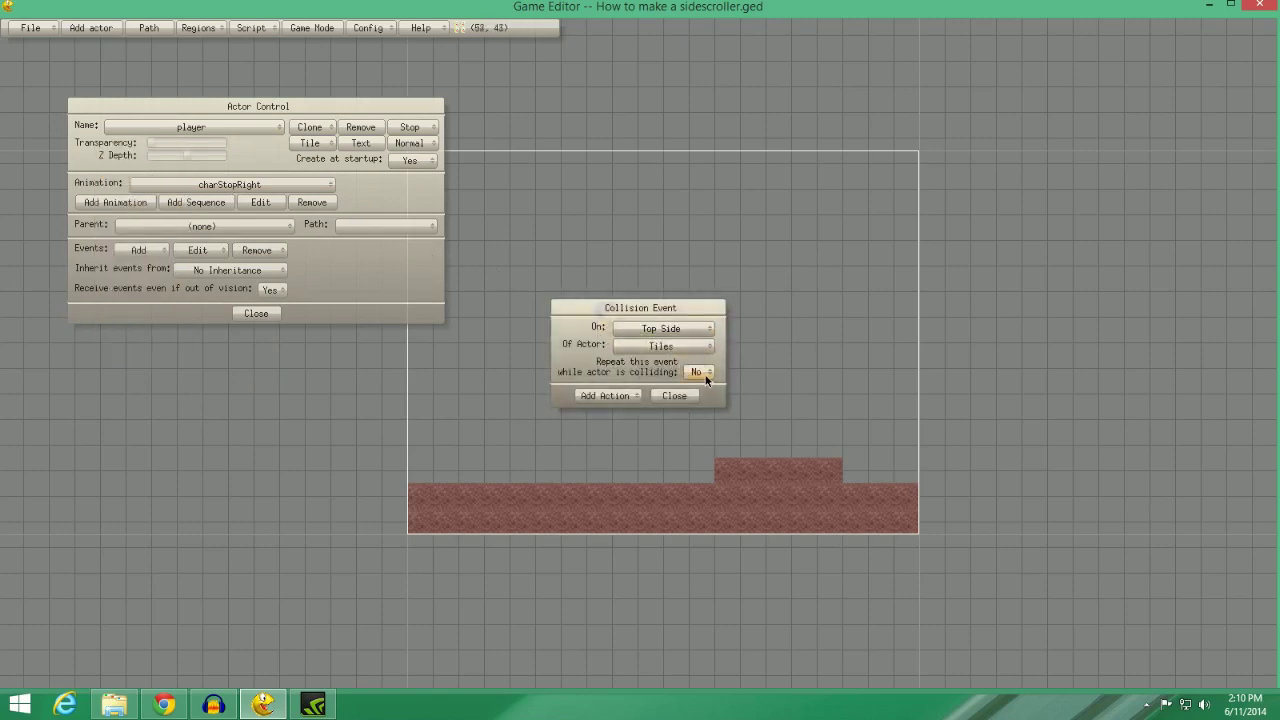
Add a Script Editor action with jump=0 to the Top Side of Tiles collision and close the event.
left_click(620, 396)
left_click(622, 498)
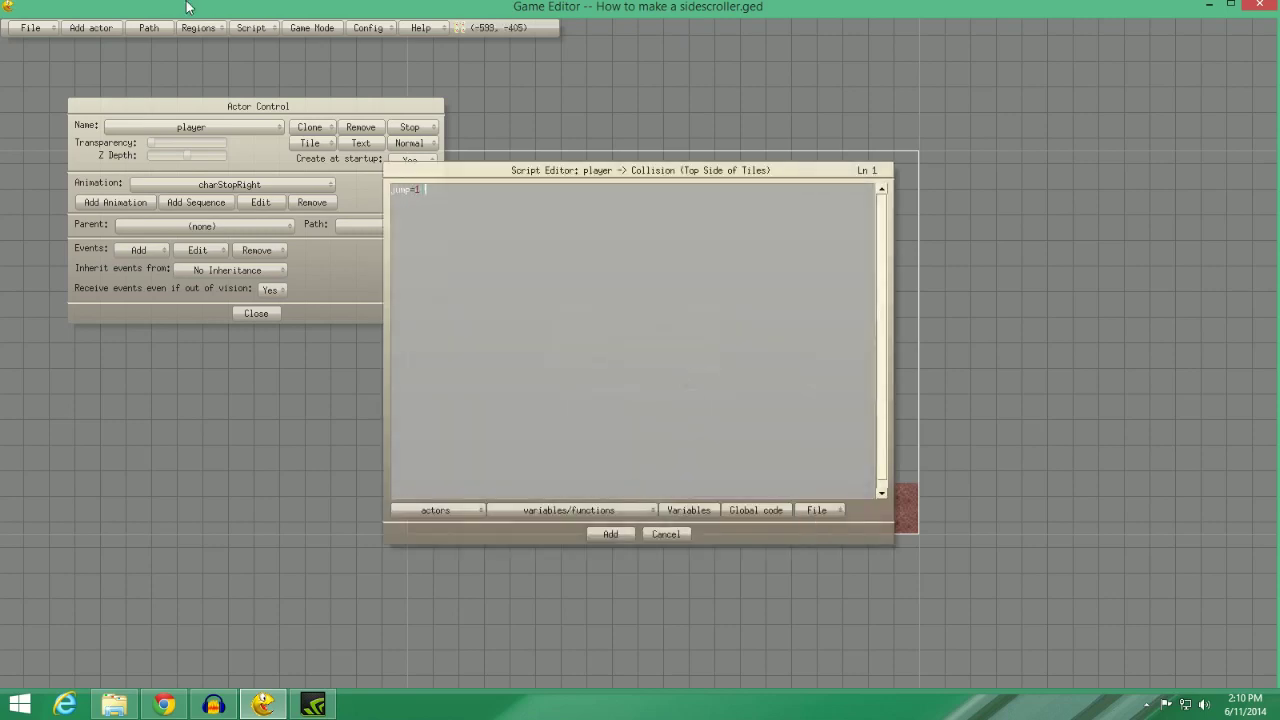
type("jump=1")
key("BackSpace")
type("0")
left_click(608, 534)
left_click(620, 534)
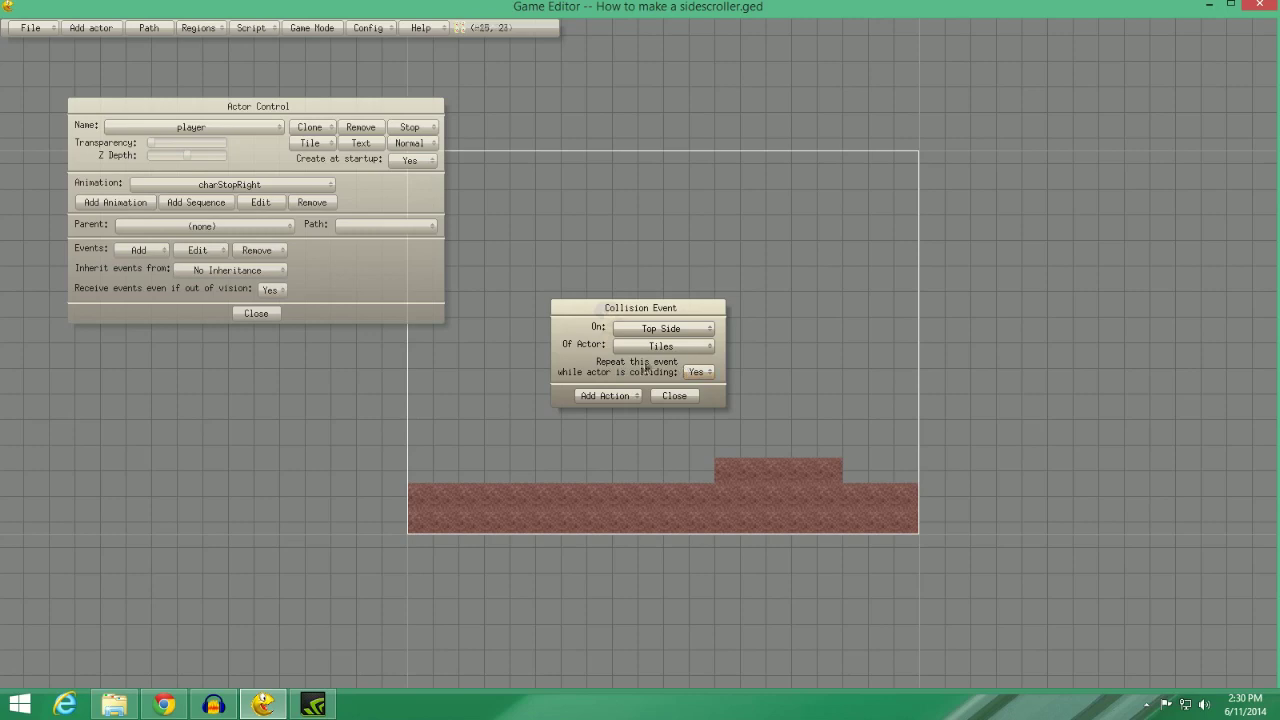
left_click(605, 395)
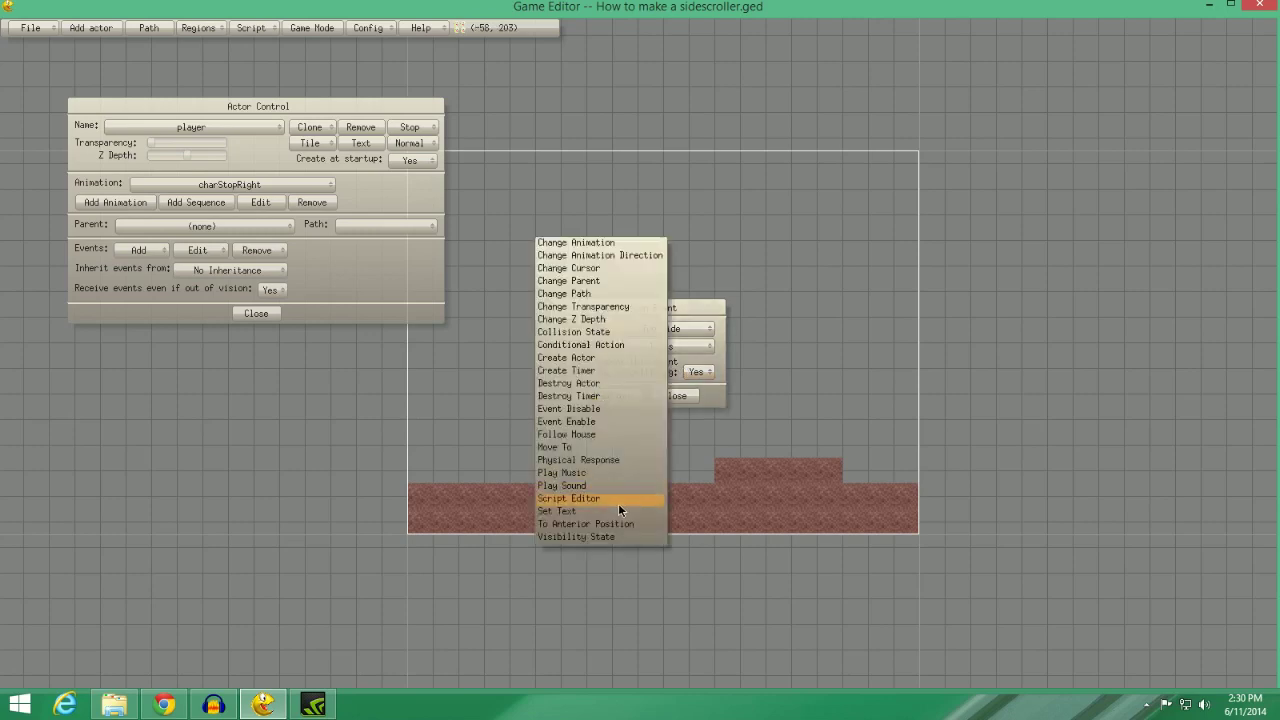
left_click(676, 396)
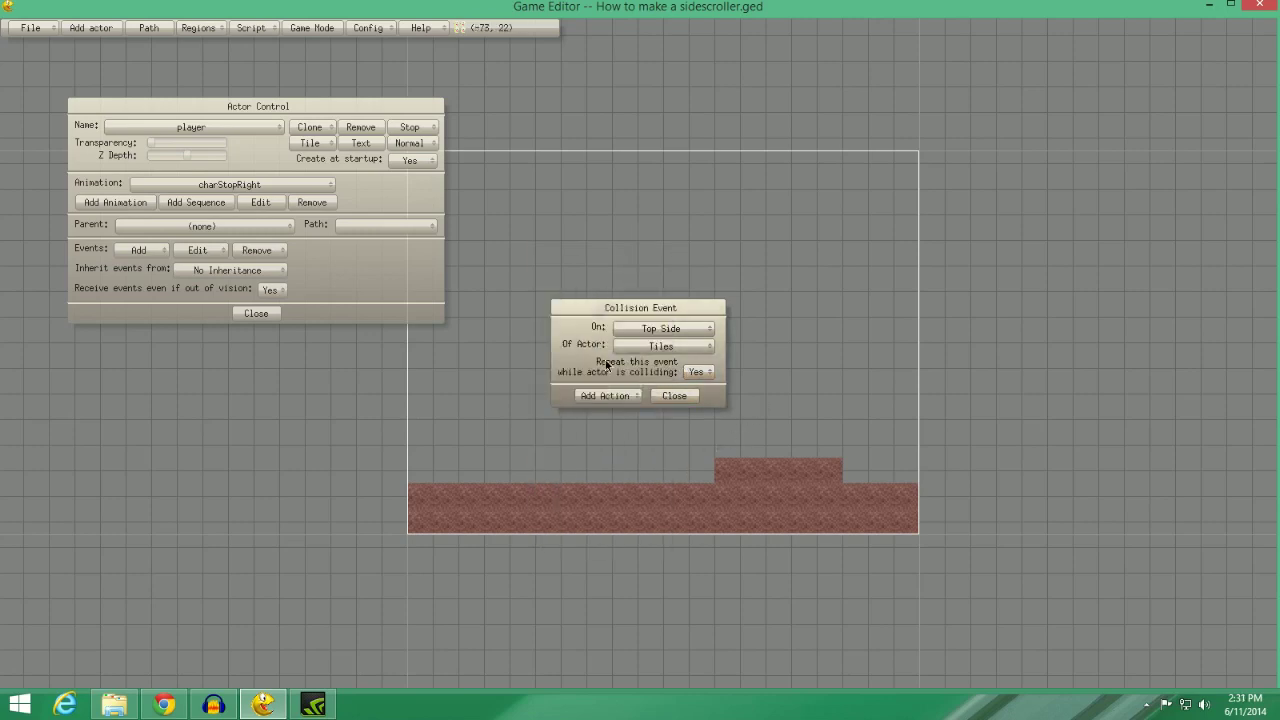
left_click(605, 395)
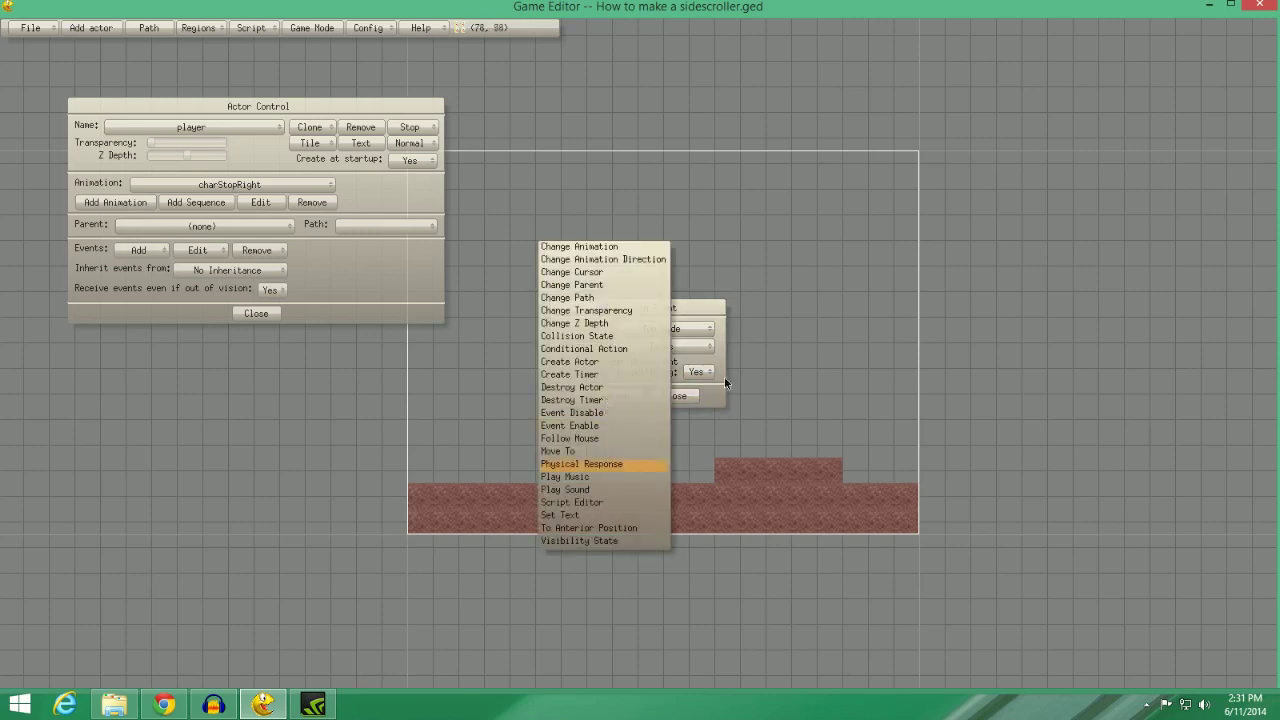
left_click(670, 396)
left_click(670, 397)
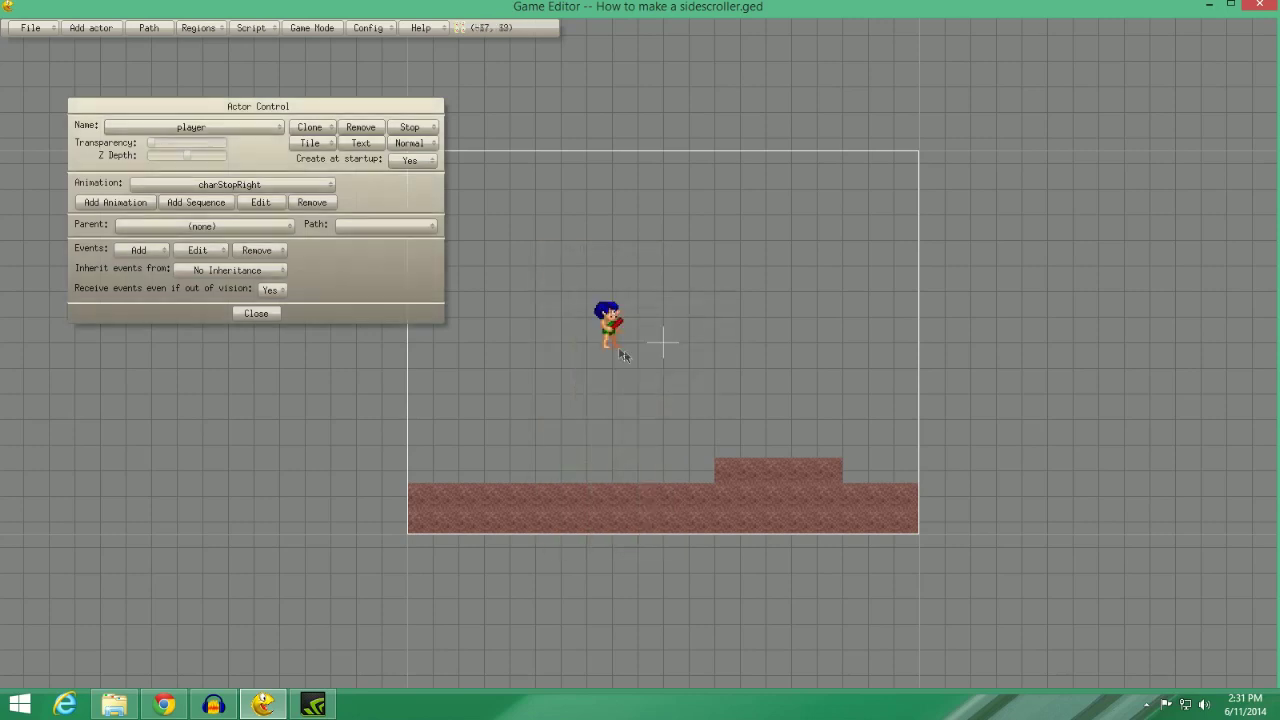
Test-run the game, jumping the player left and right around the raised tiles, and exit the run.
left_click(304, 26)
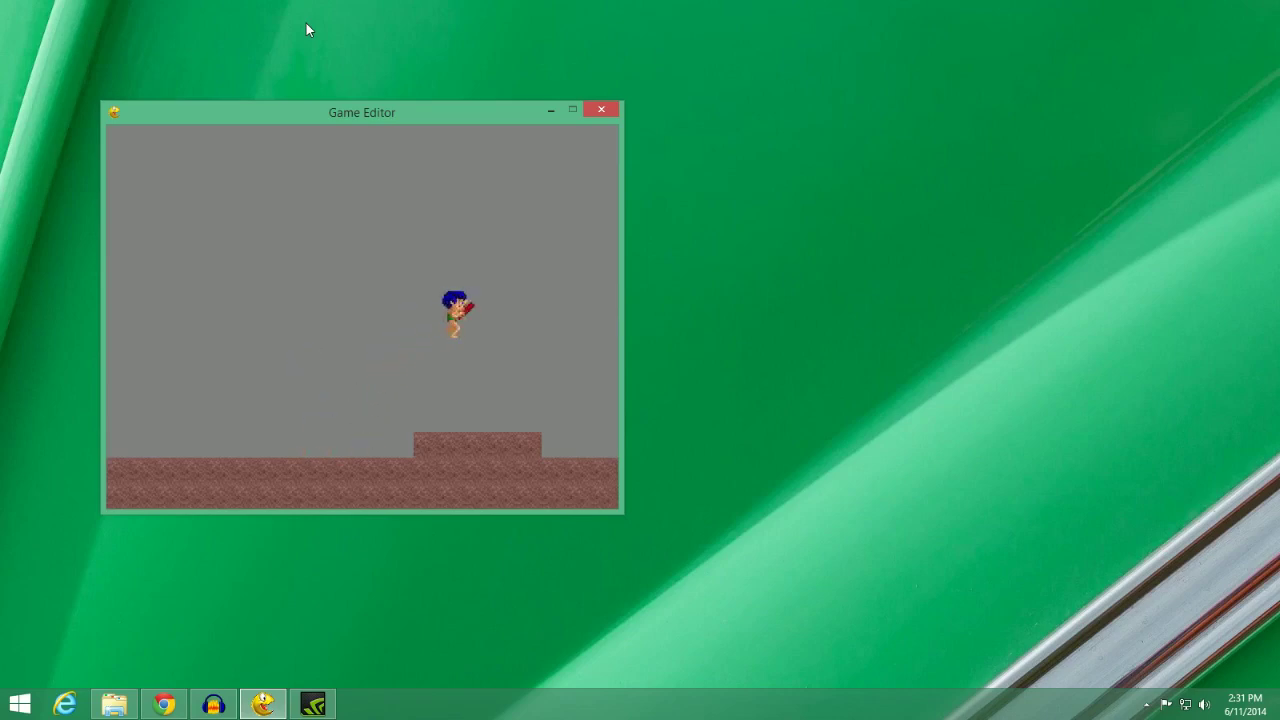
key("Left")
key("Up")
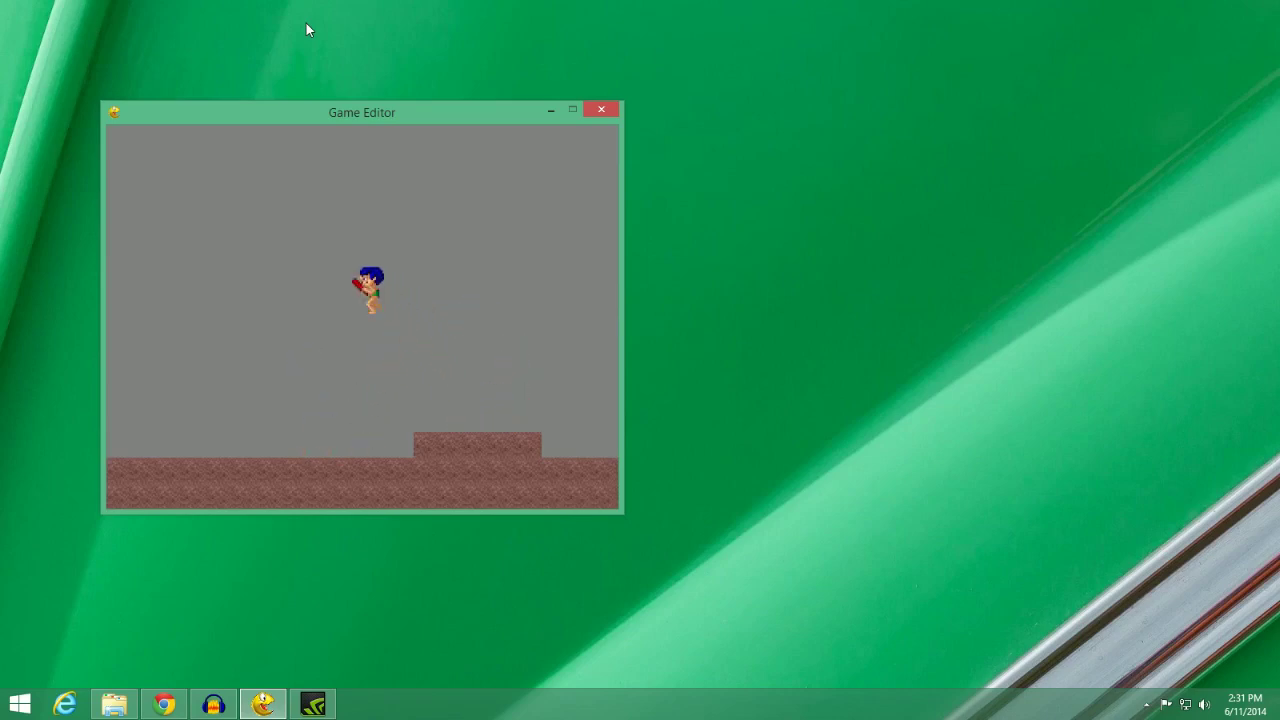
key("Right")
key("Right")
key("Up")
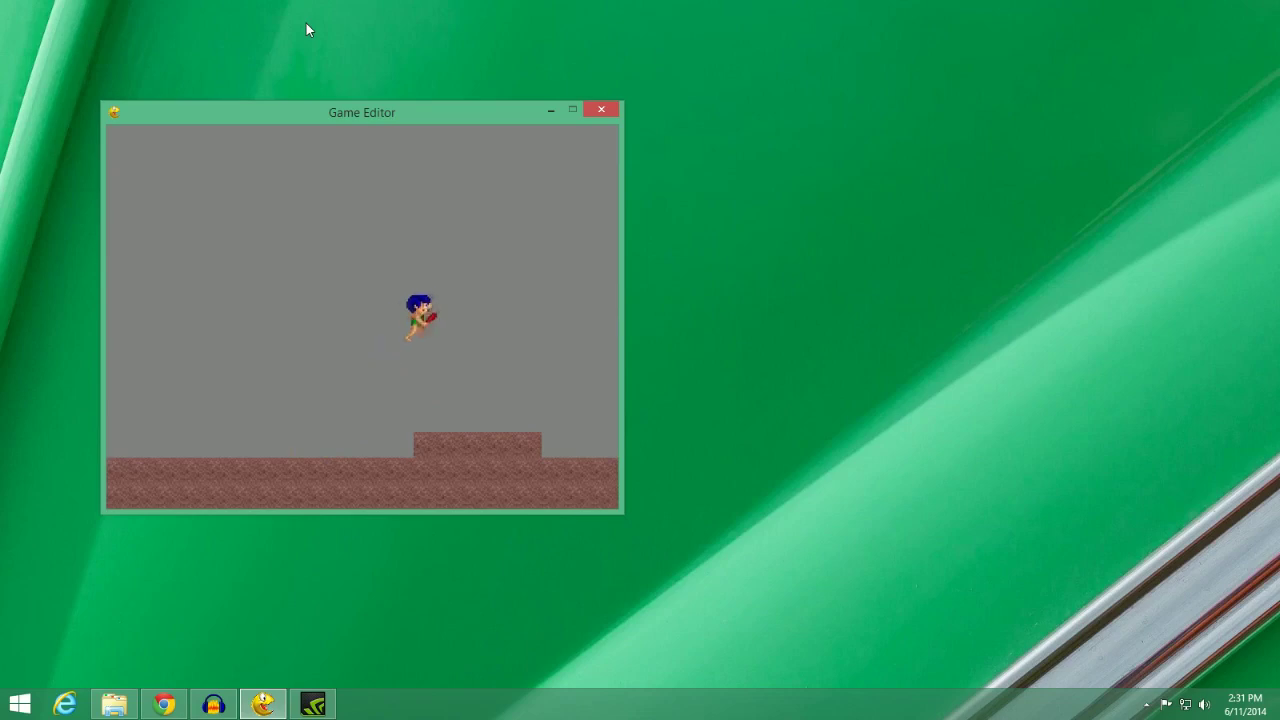
key("Left")
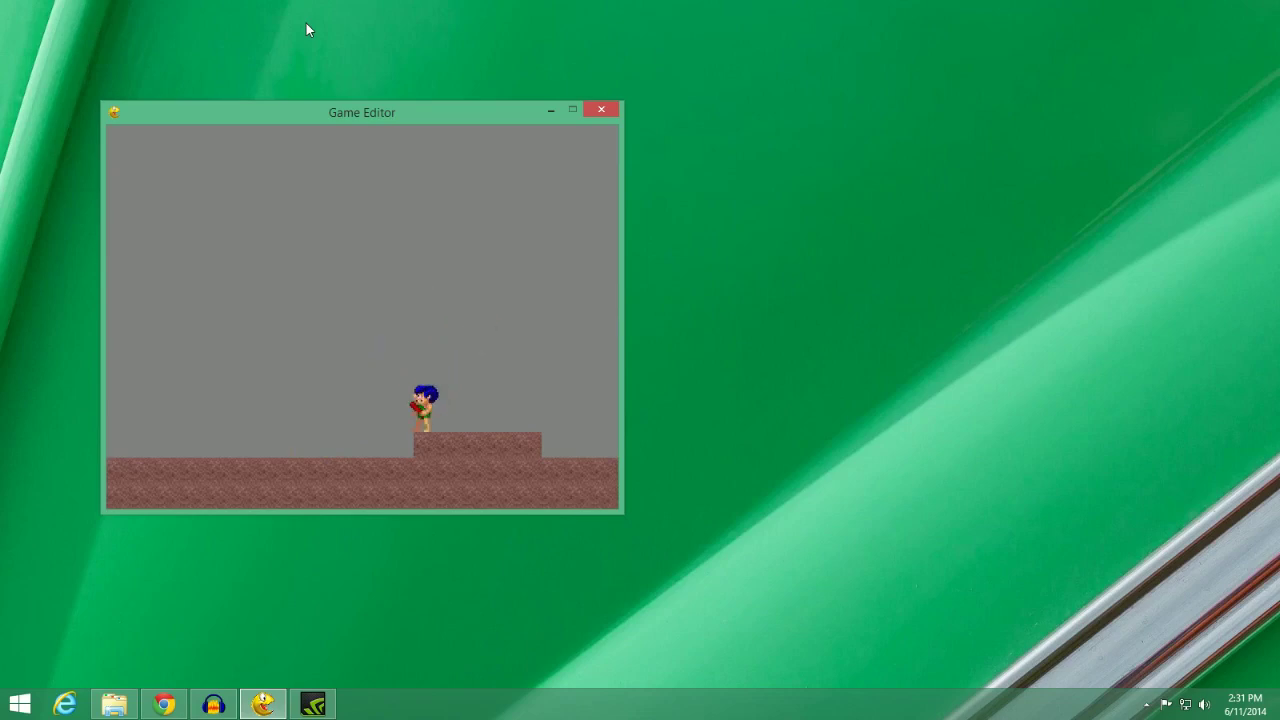
key("Left")
key("Up")
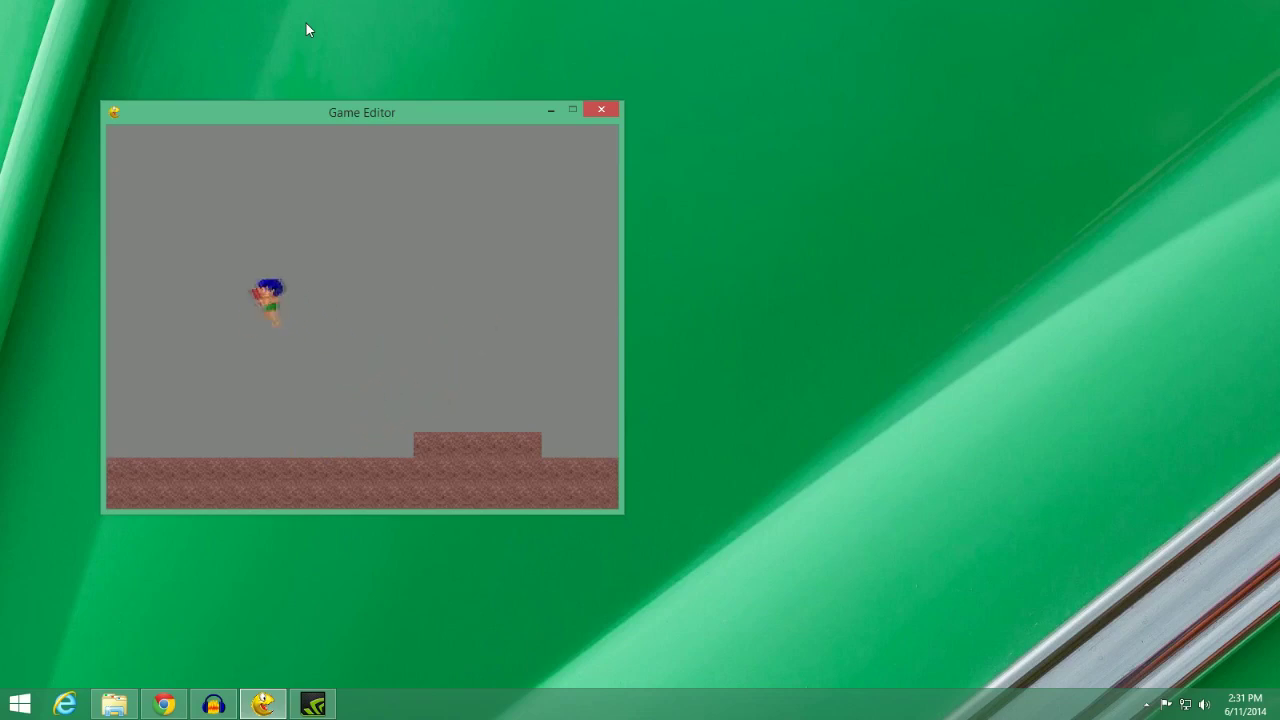
key("Escape")
Extend the player's Draw Actor script below the gravity line to set jump=1 if yvelocity>=2, and accept it.
left_click(205, 249)
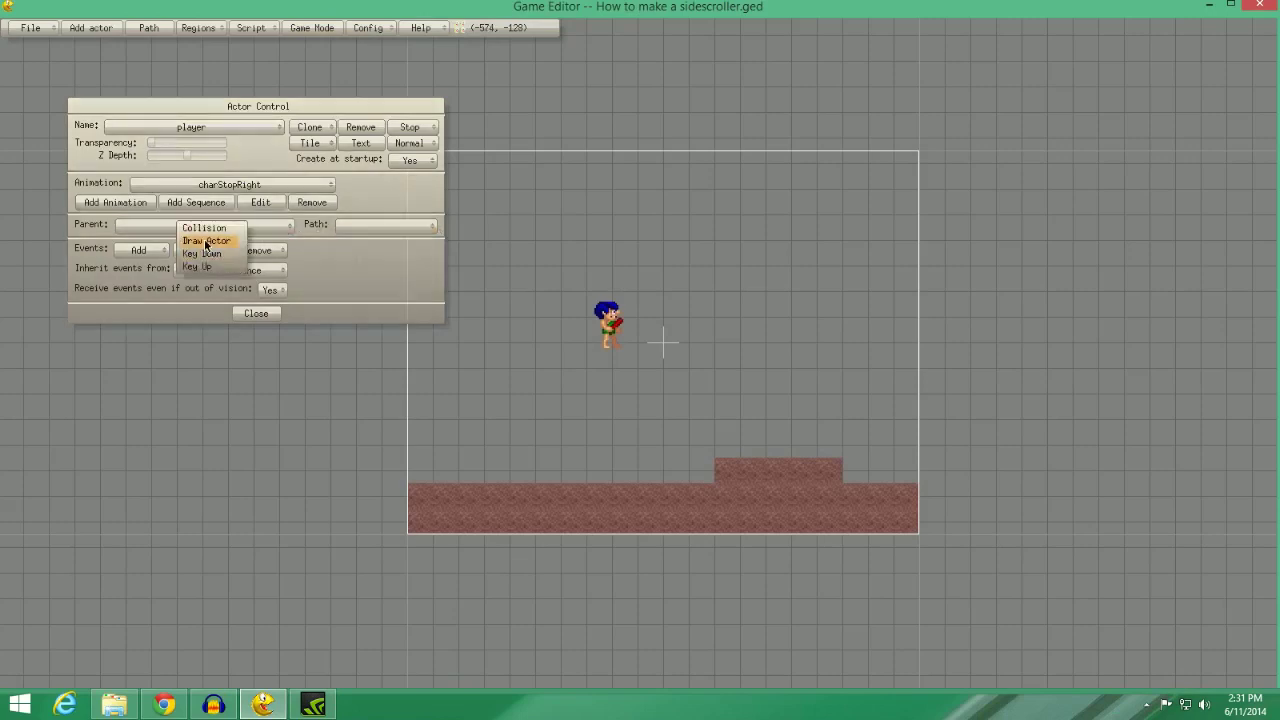
left_click(205, 241)
left_click(212, 236)
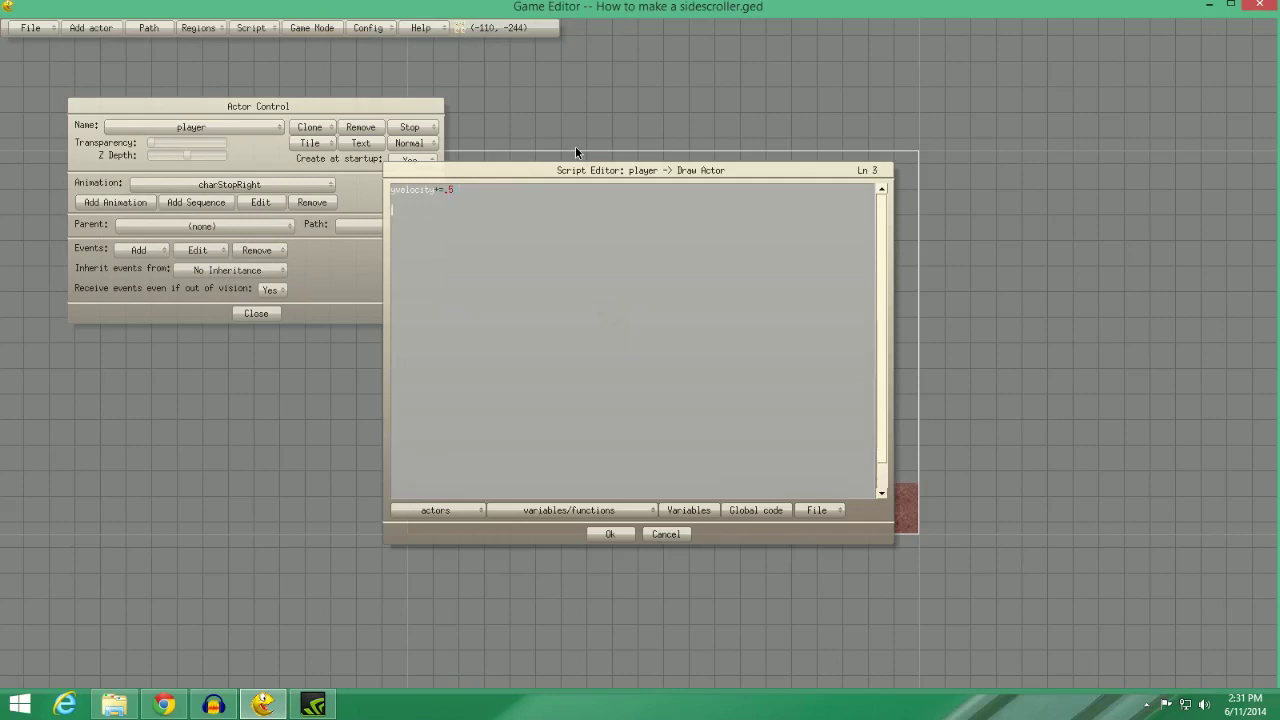
type("if yveloci")
type("ty>=1.")
type("5")
key("BackSpace")
key("BackSpace")
key("BackSpace")
type("2")
key("Return")
type("jump=1")
left_click(610, 534)
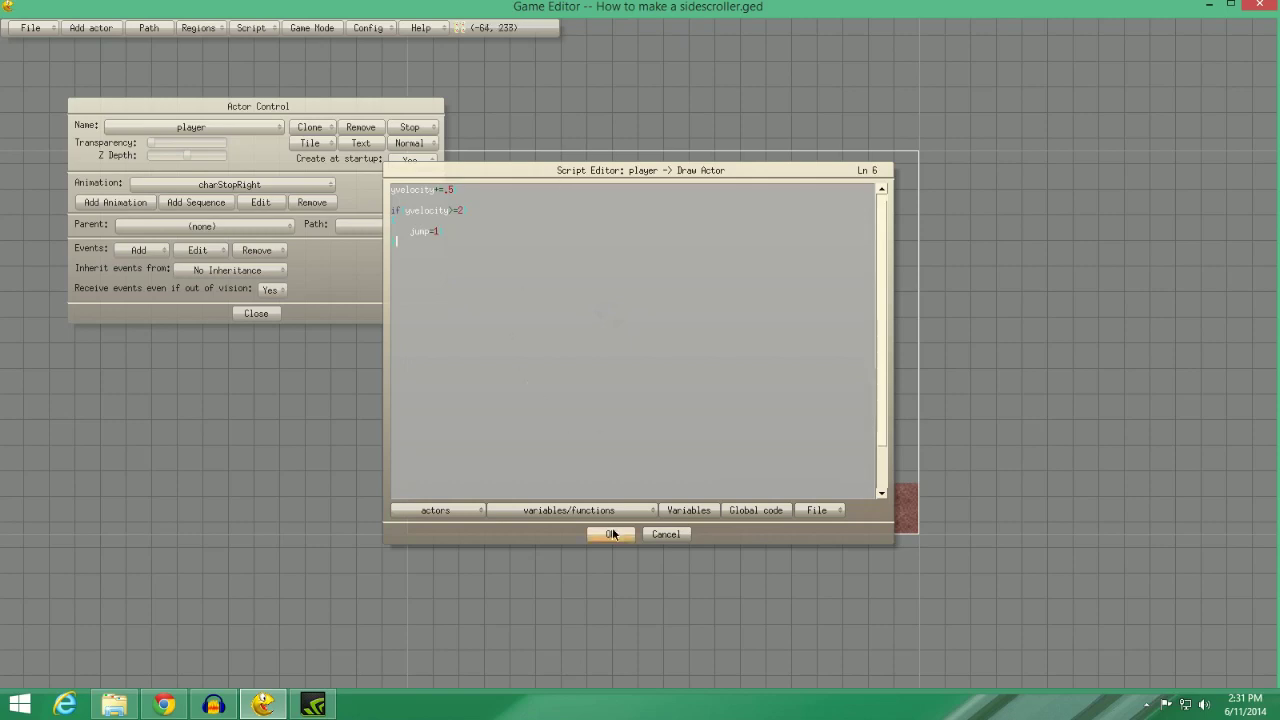
Test-run the game again, jumping over, onto and walking off the raised tiles in both directions, and exit the run.
left_click(334, 26)
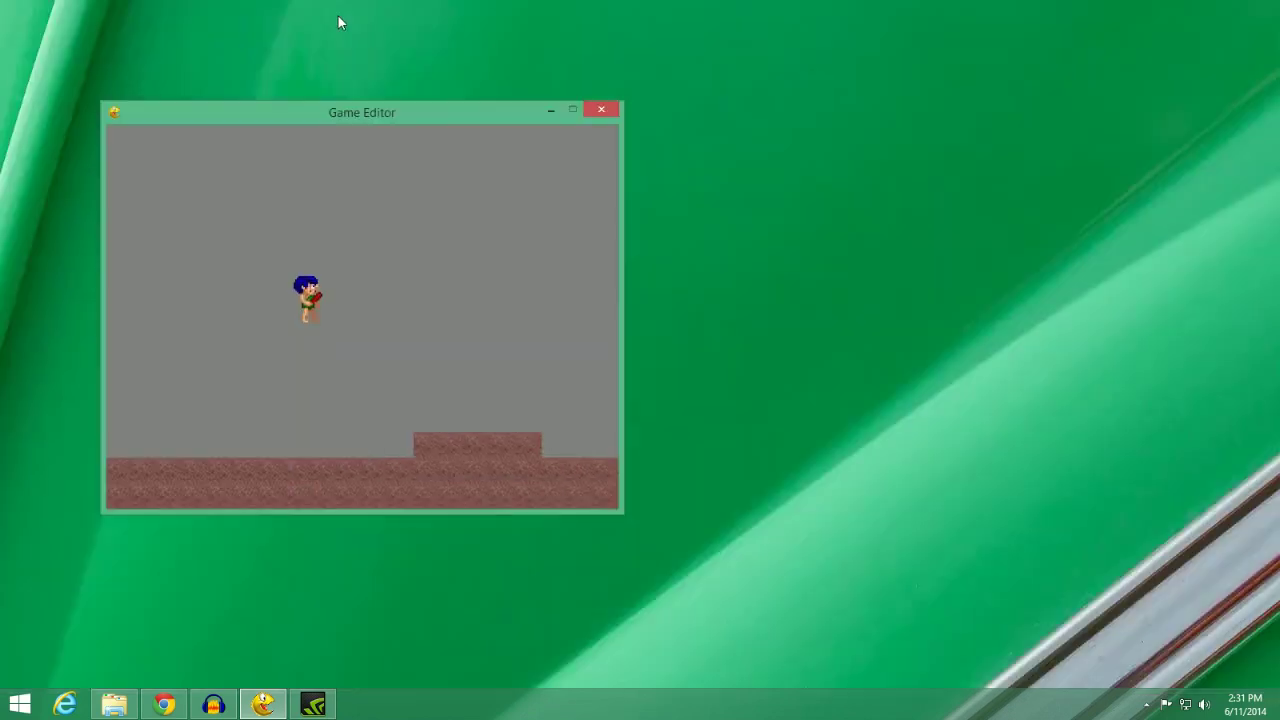
key("Up")
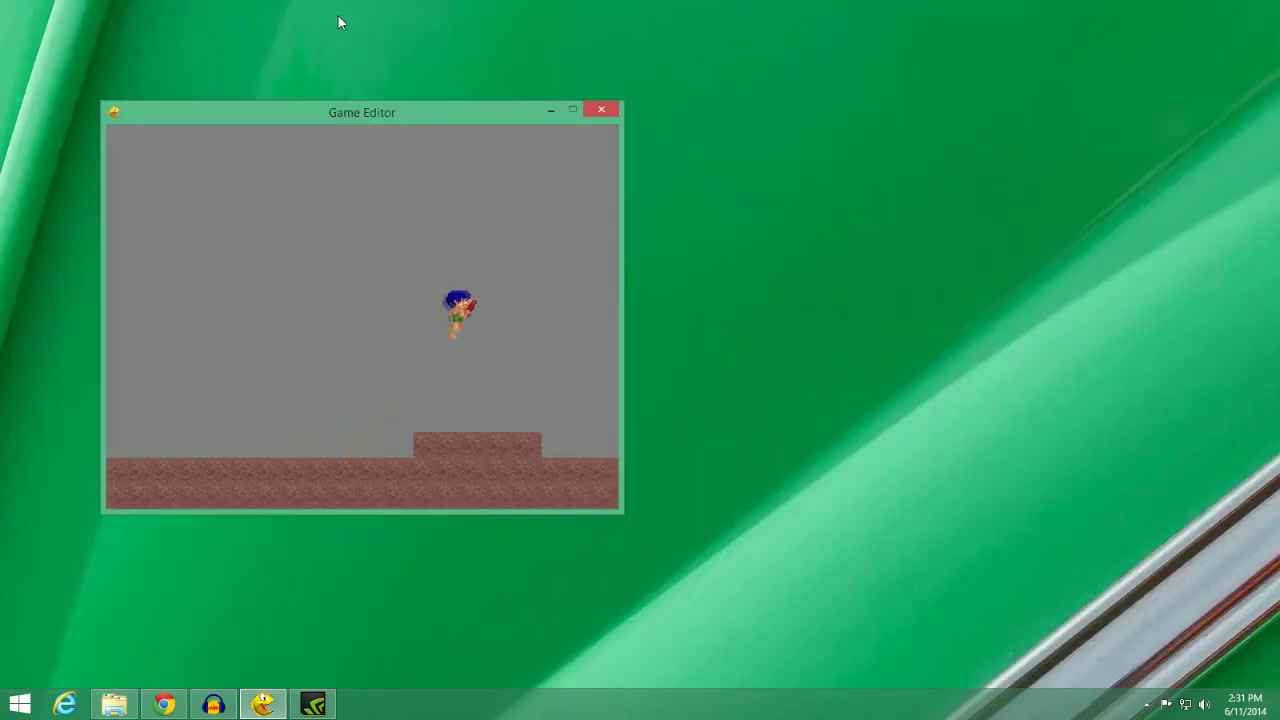
key("Left")
key("Left")
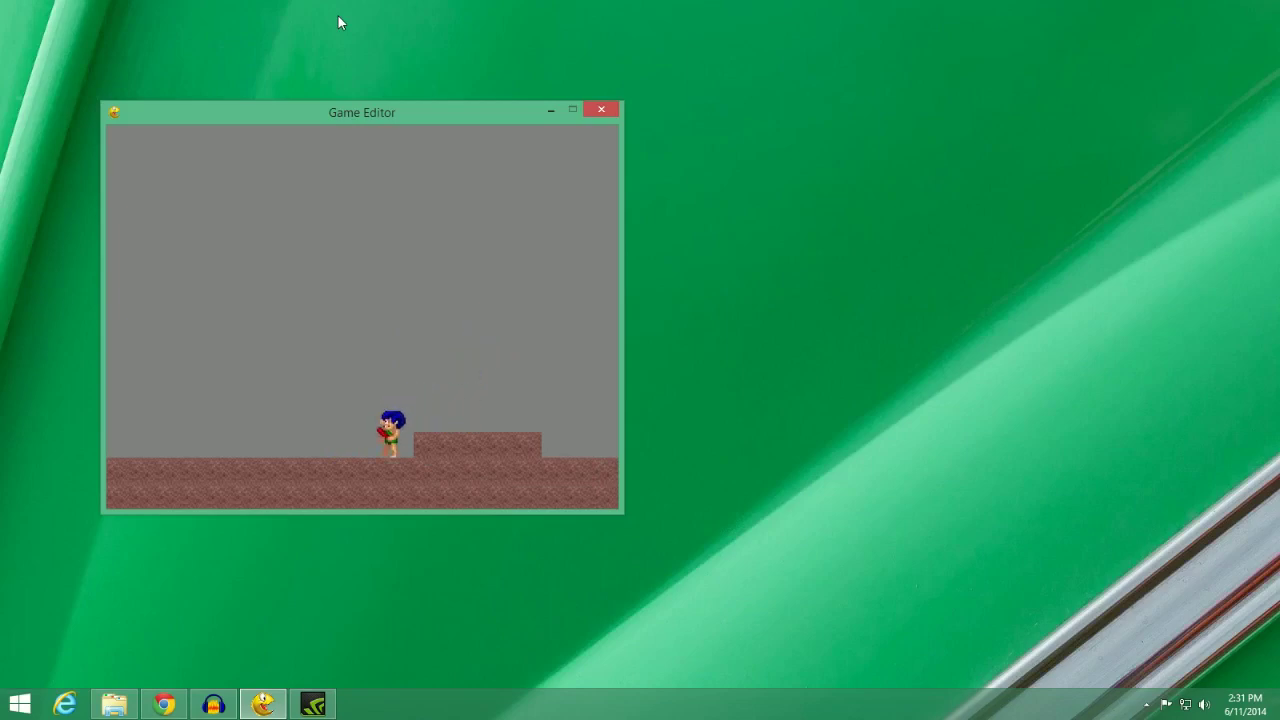
key("Right")
key("Up")
key("Left")
key("Up")
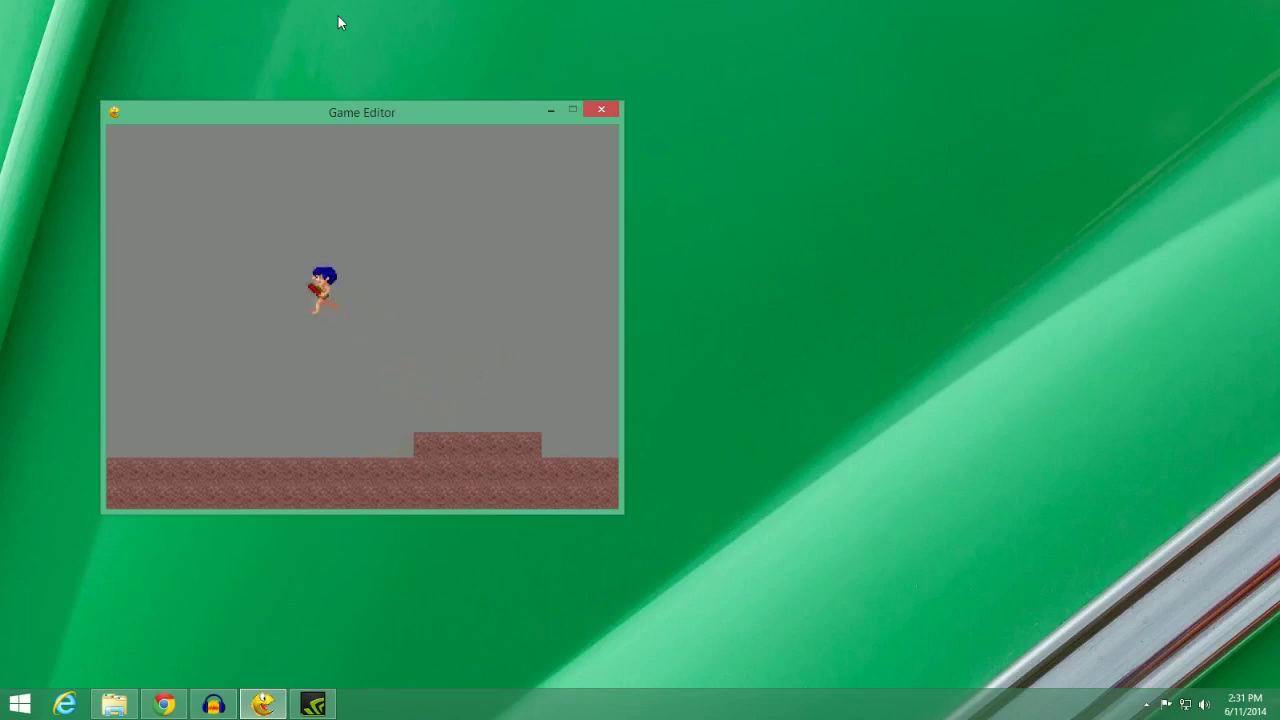
key("Right")
key("Up")
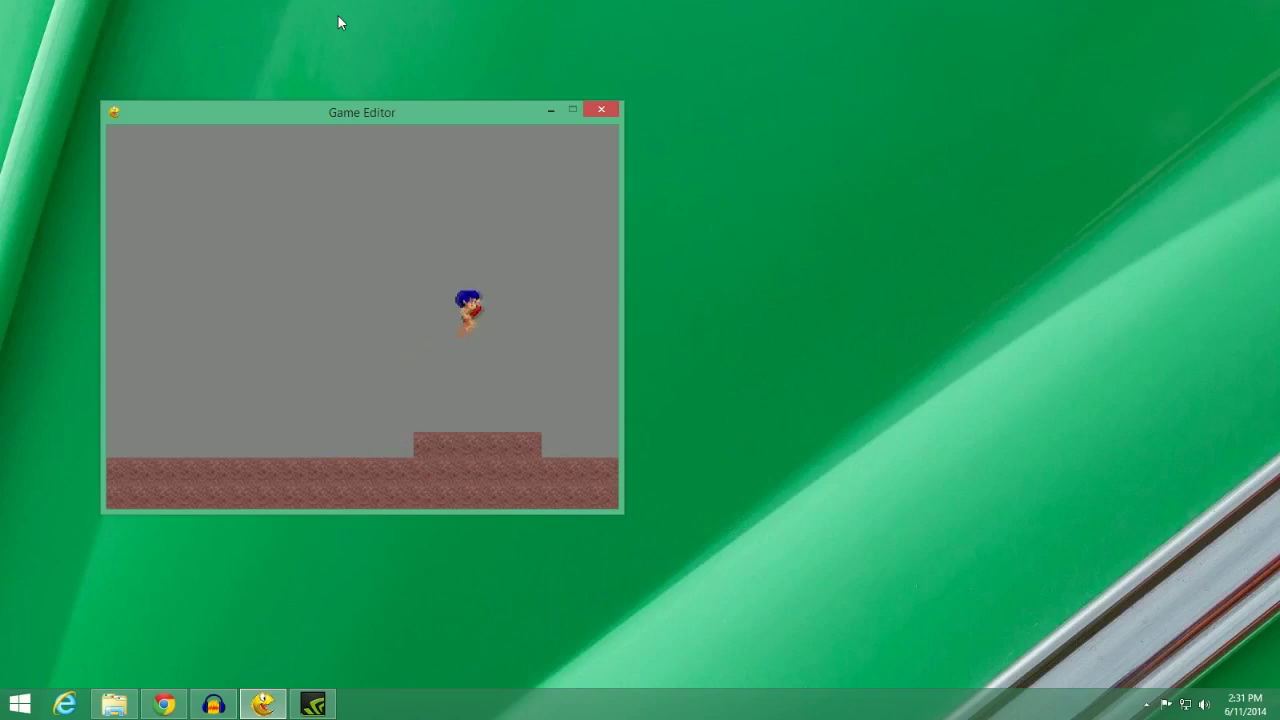
key("Left")
key("Up")
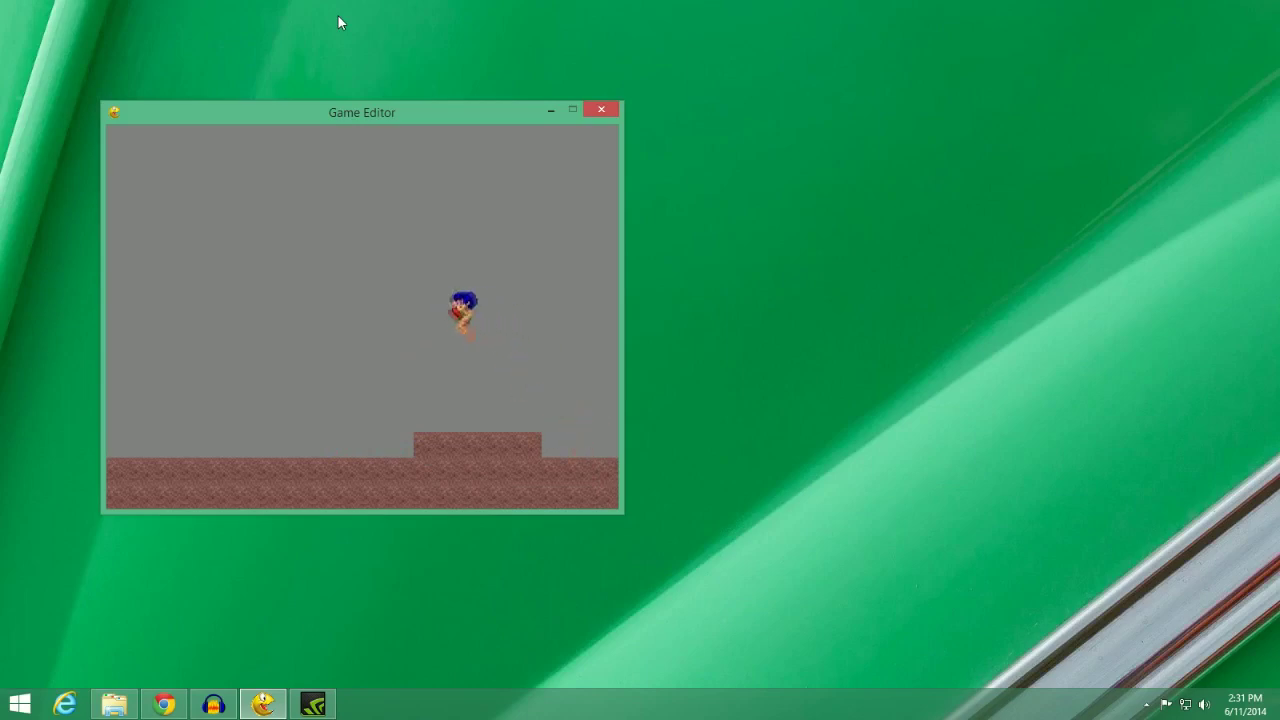
key("Up")
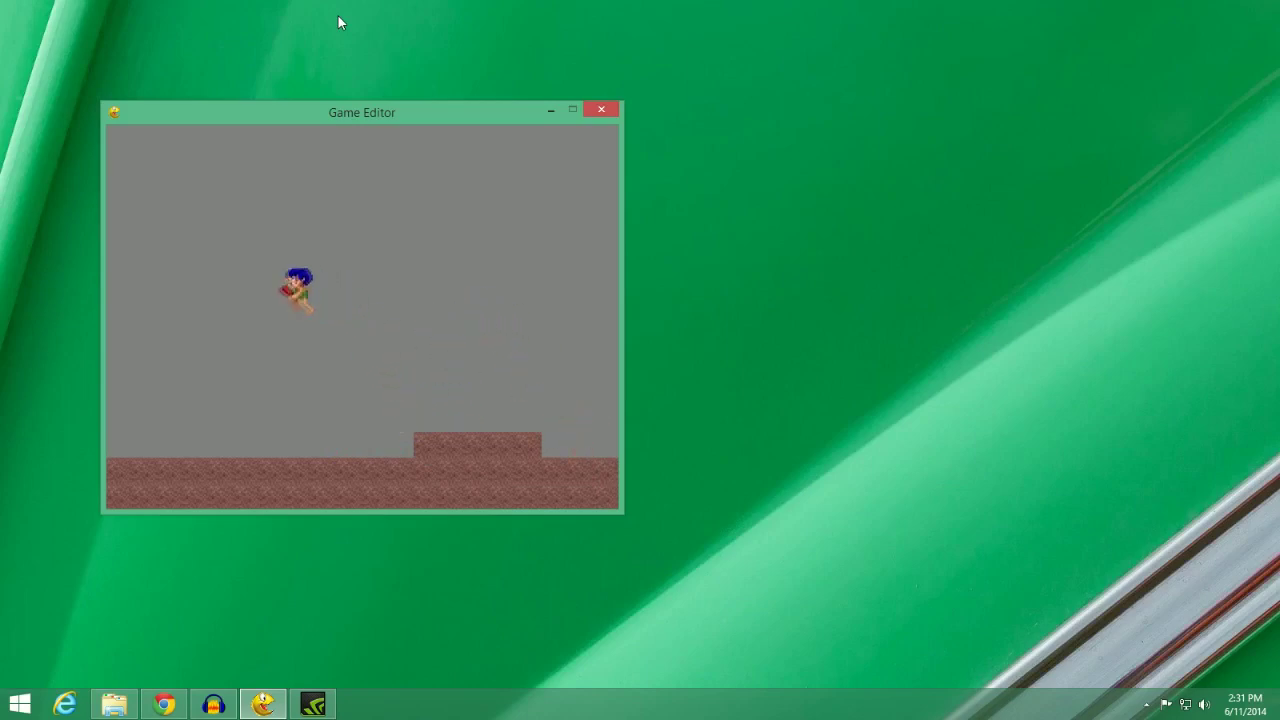
key("Right")
key("Up")
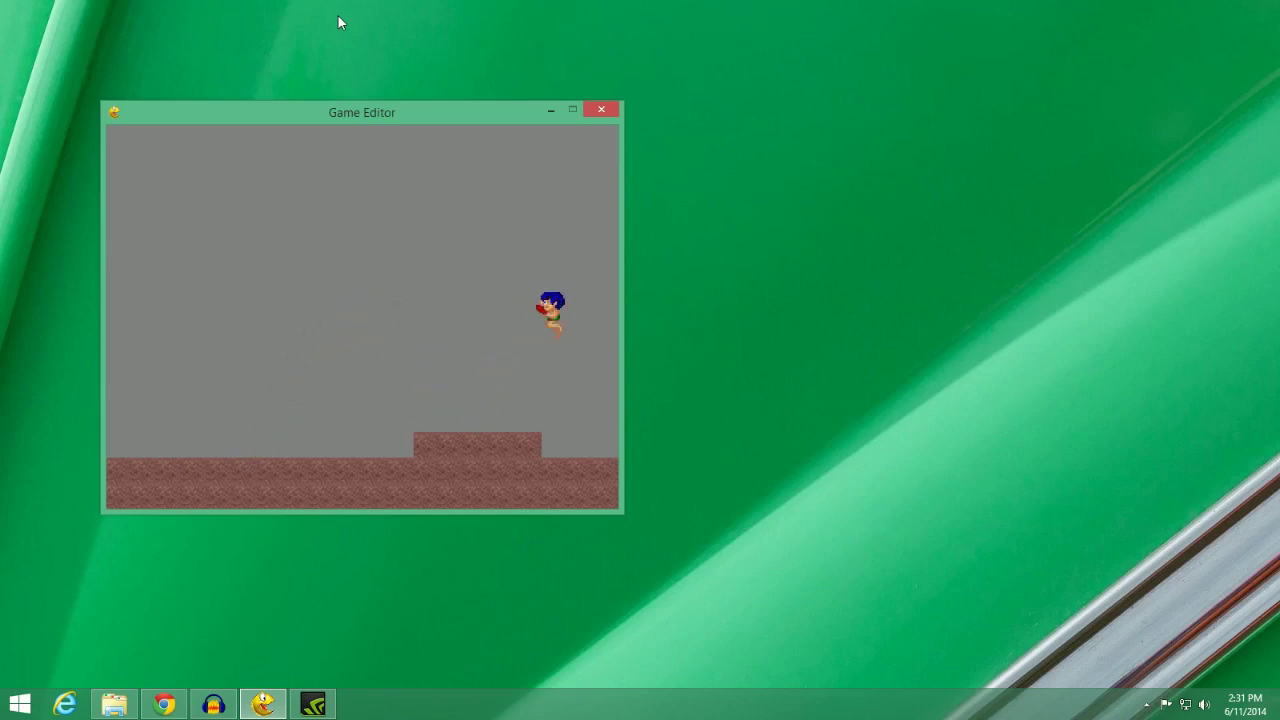
key("Left")
key("Up")
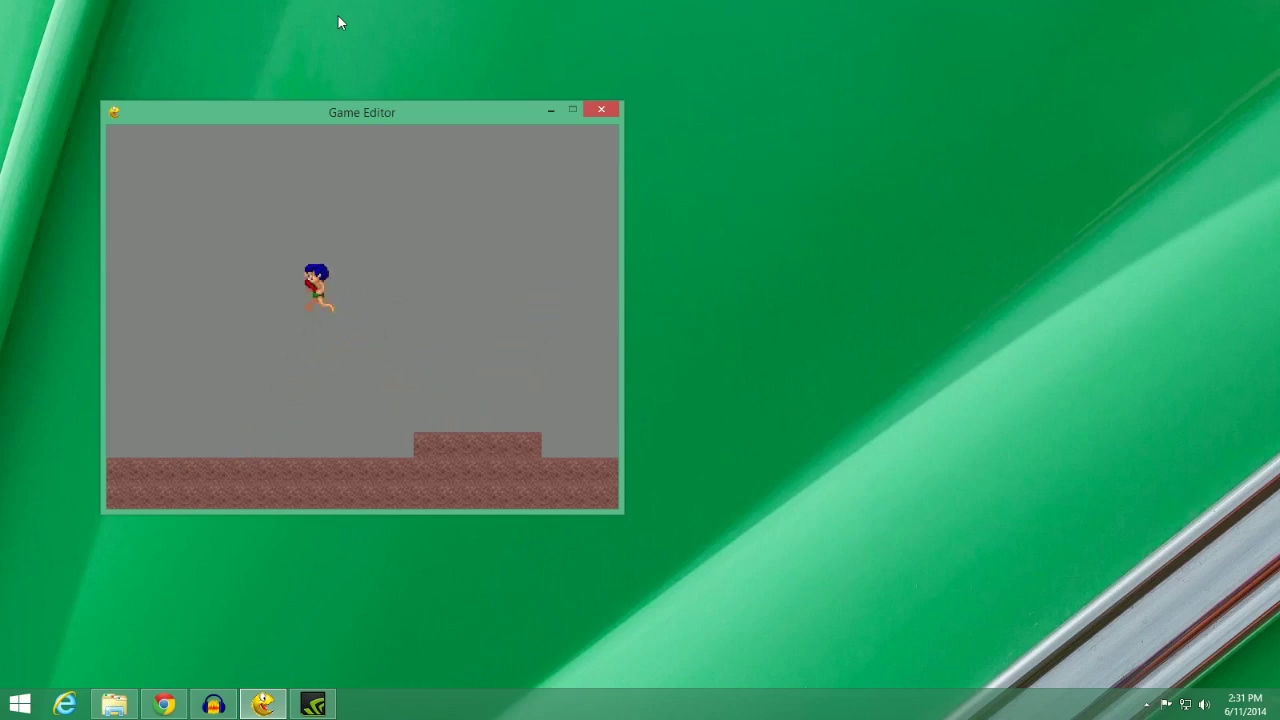
key("Right")
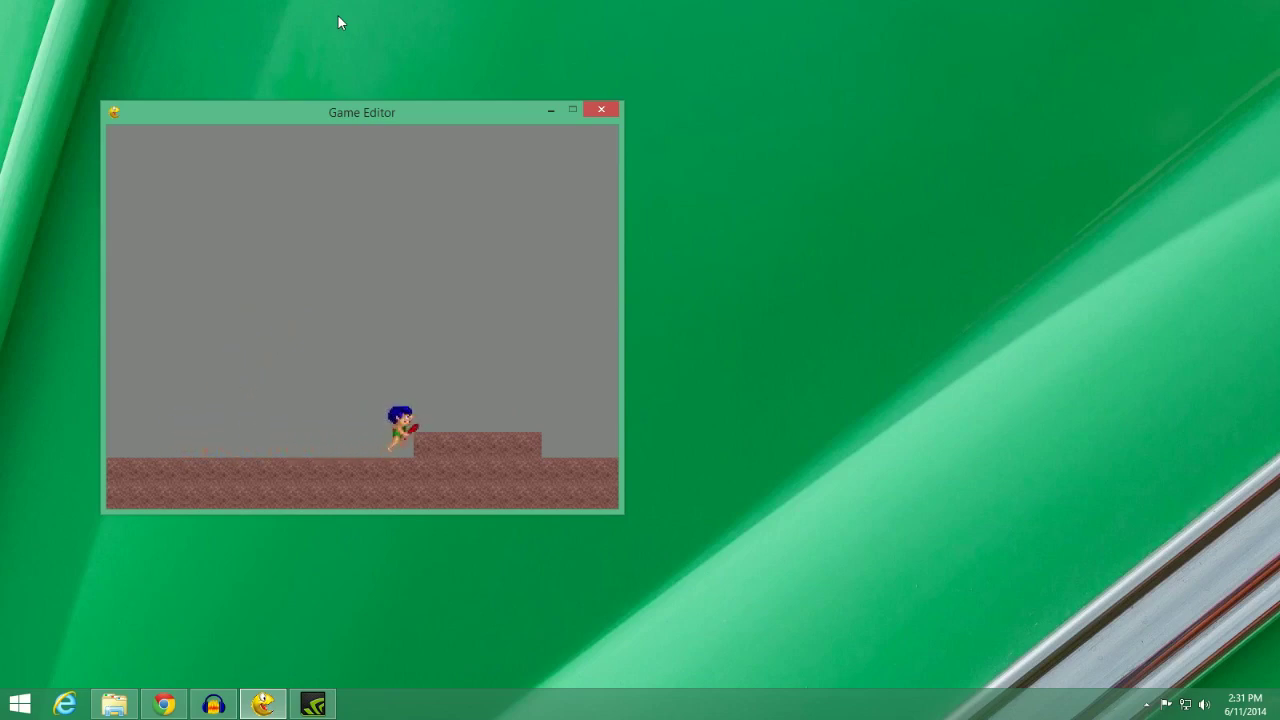
key("Up")
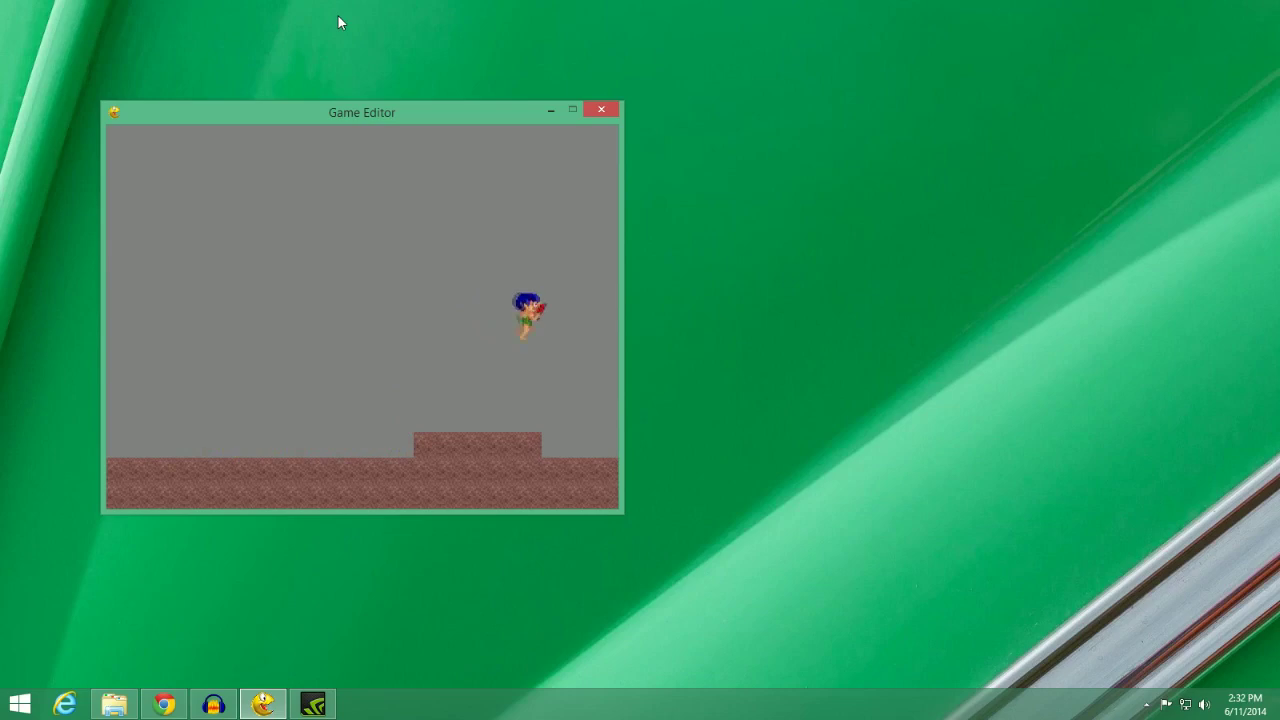
key("Left")
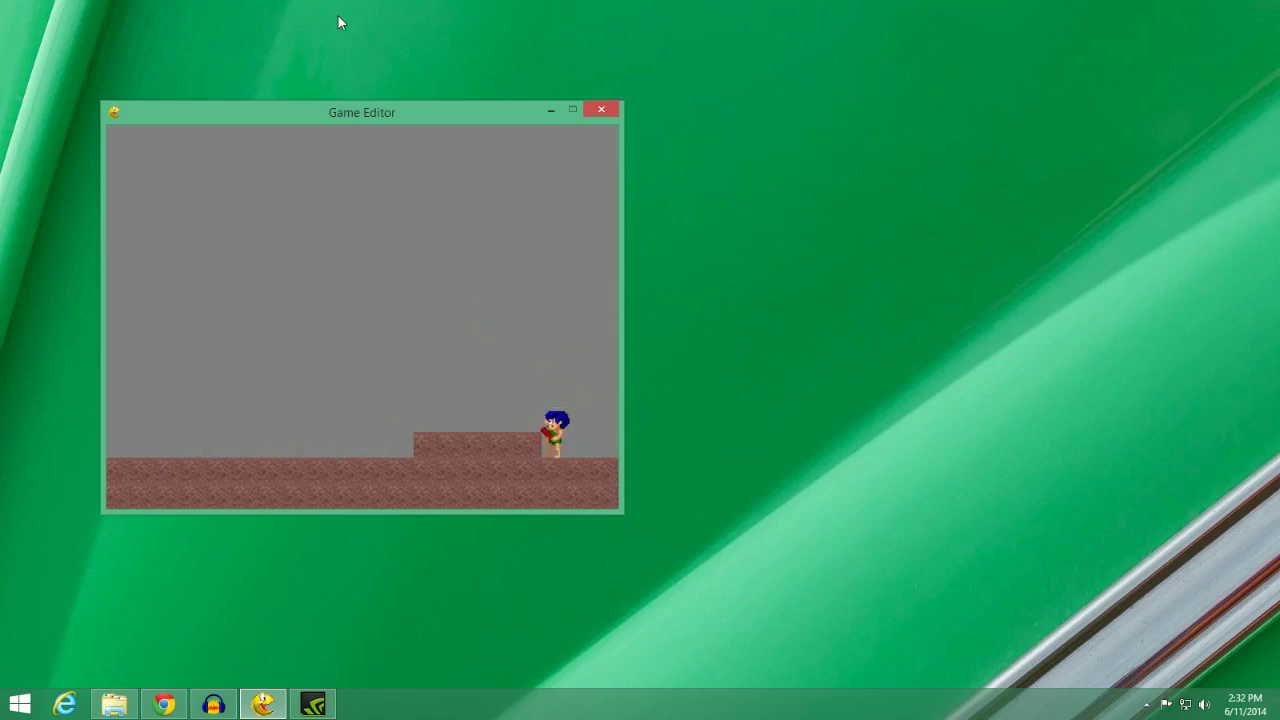
key("Up")
key("Left")
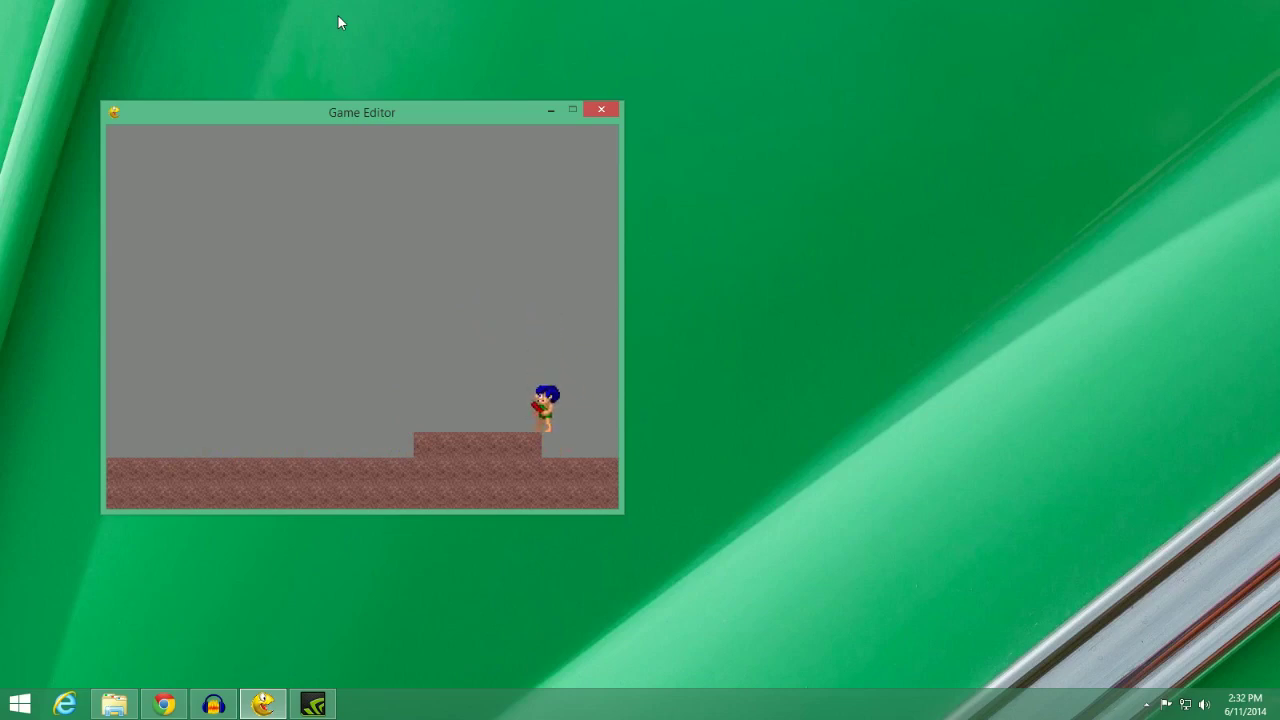
key("Left")
key("Up")
key("Right")
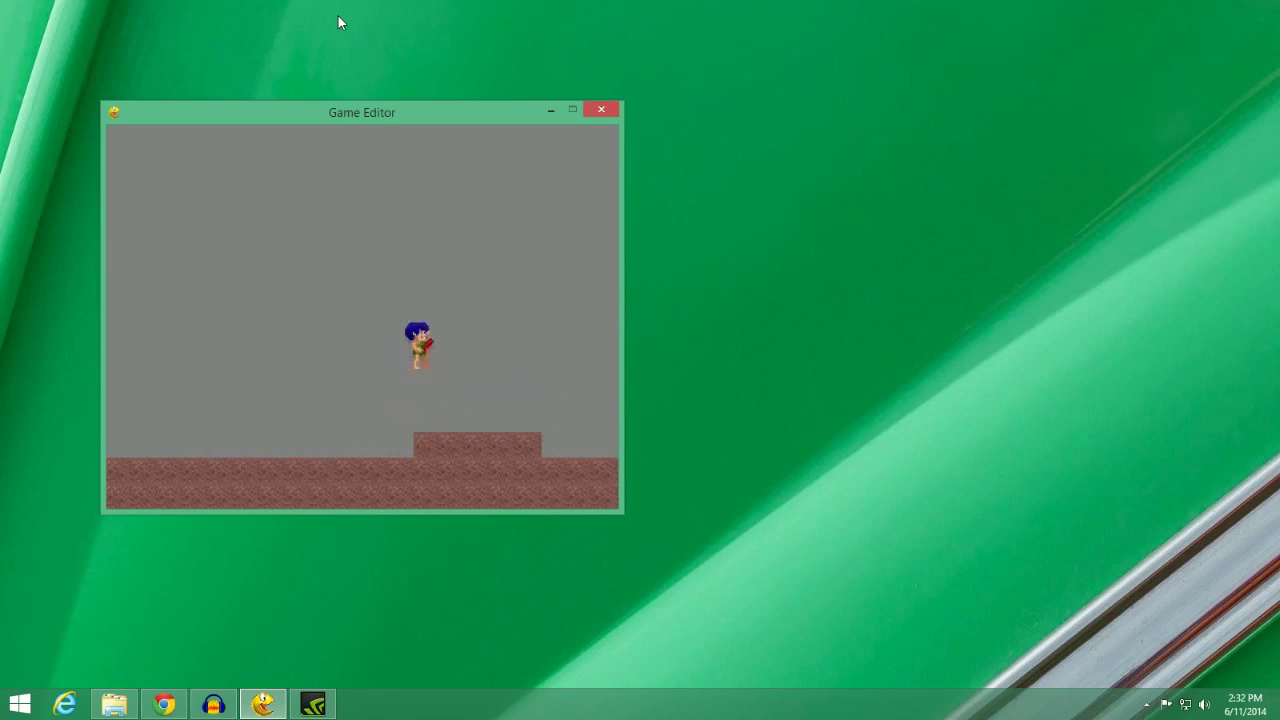
key("Left")
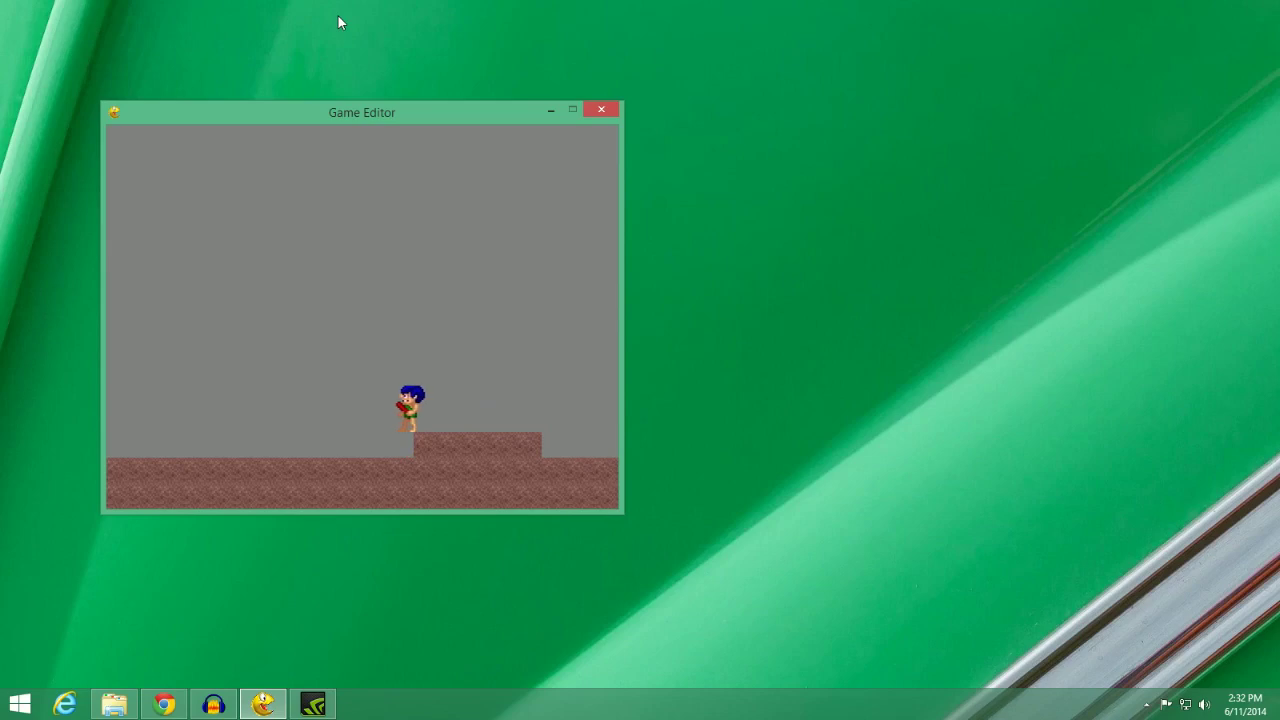
key("Left")
key("Left")
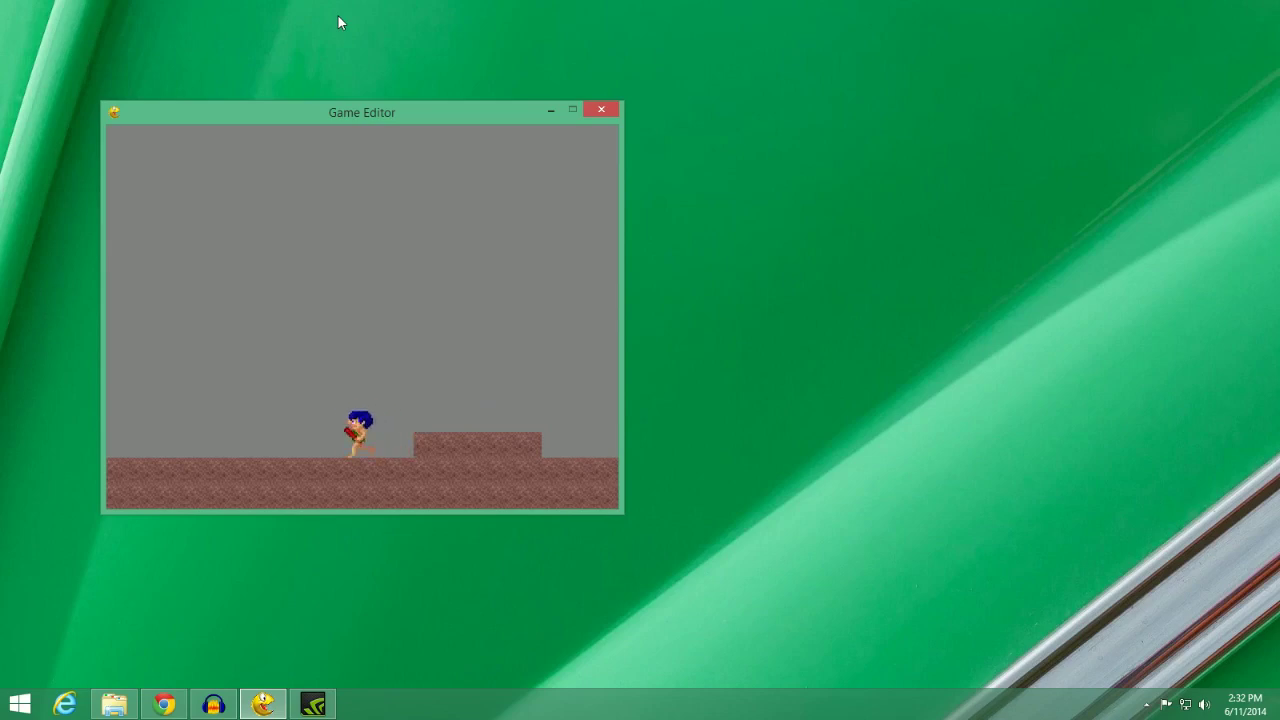
key("Escape")
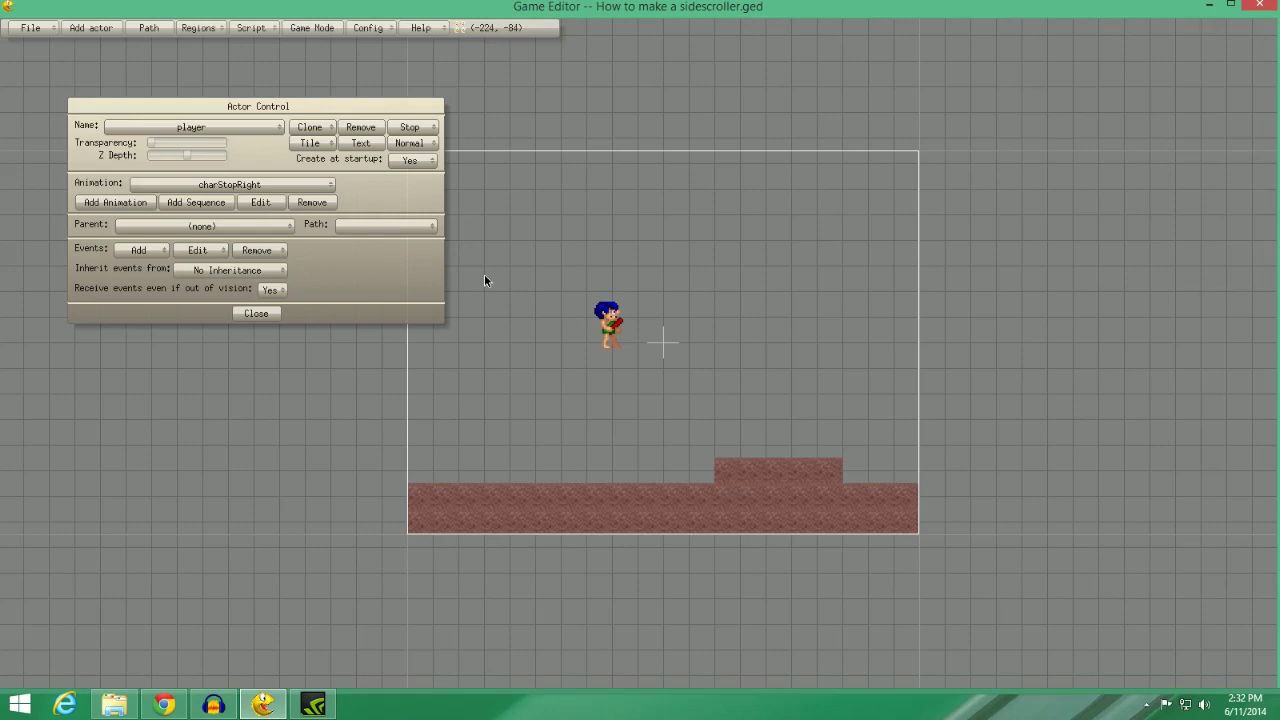